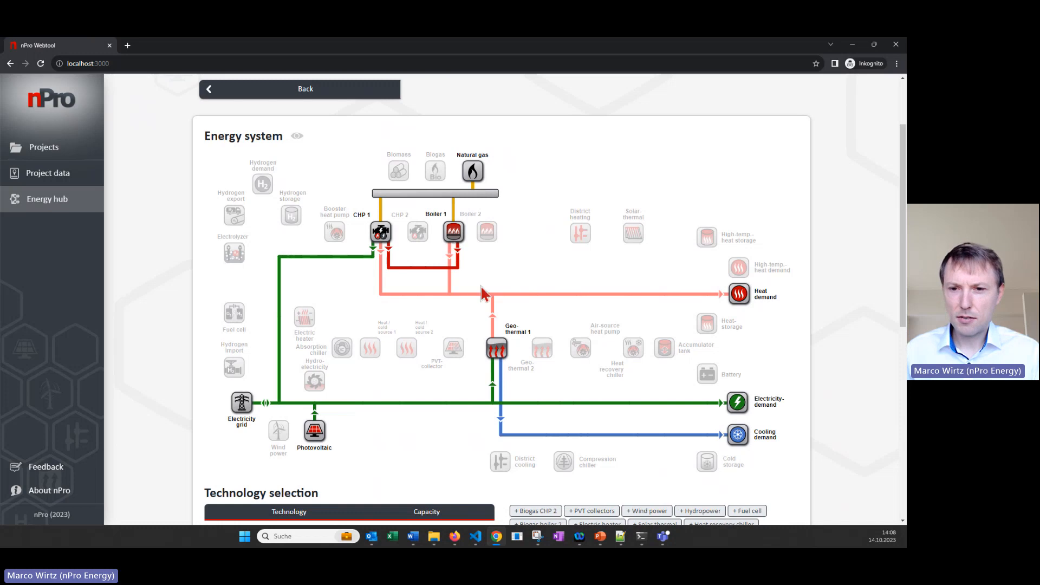
# Step: Replace Geothermal 1 with an air-source heat pump and add solar thermal and heat storage to the energy system
pyautogui.click(504, 352)
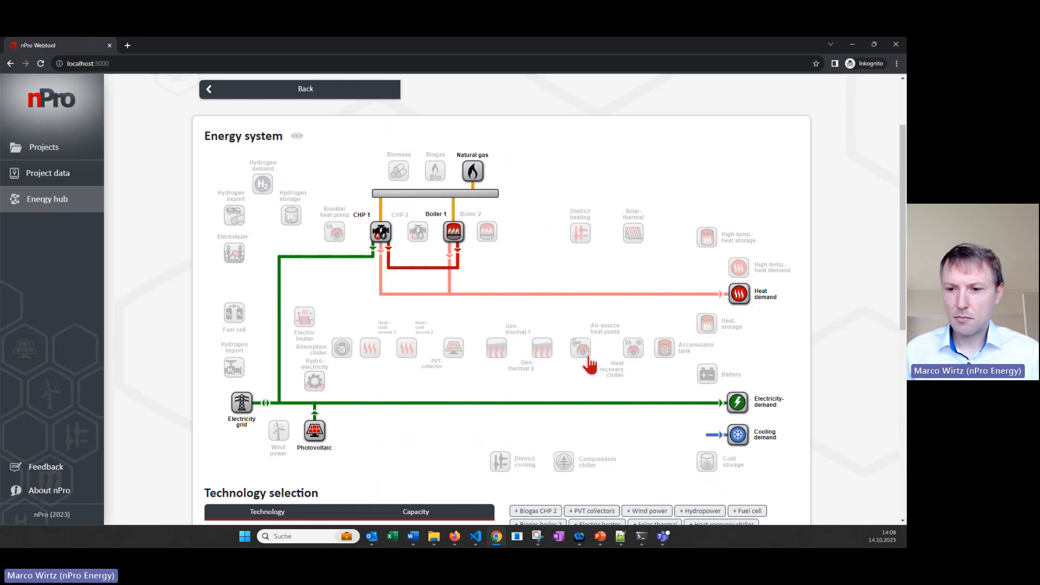
pyautogui.click(583, 352)
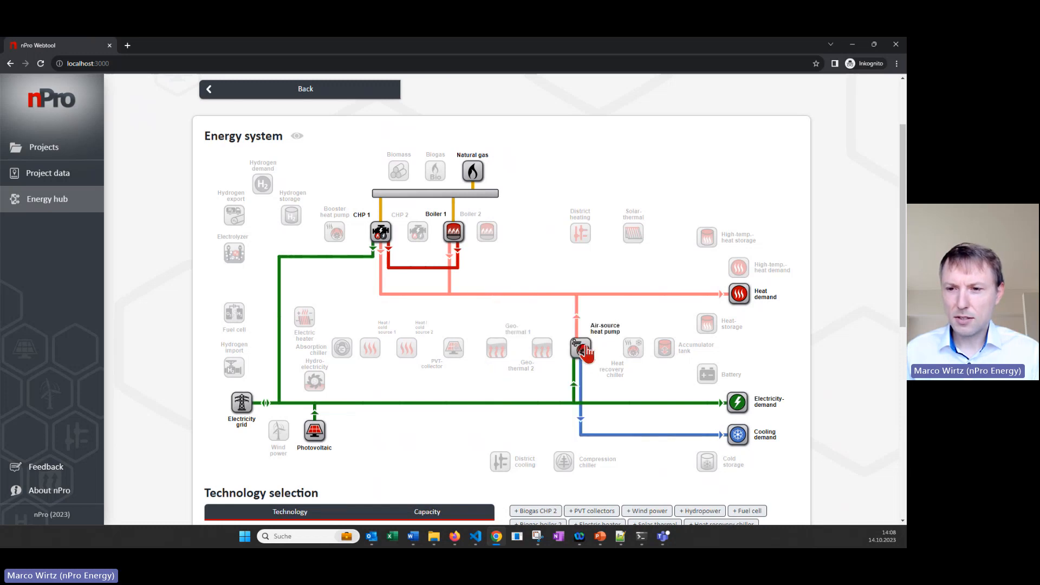
pyautogui.click(632, 234)
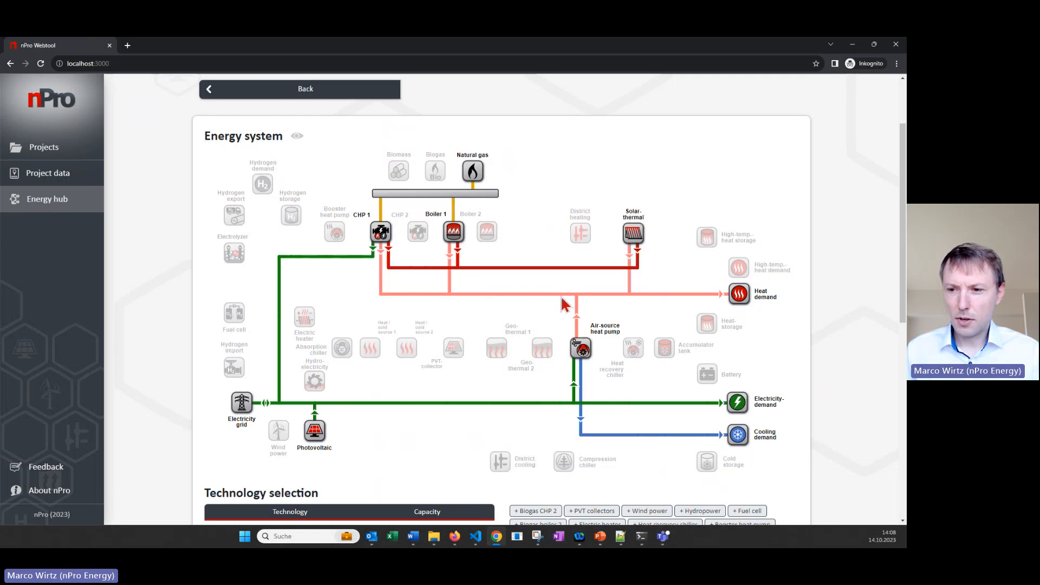
pyautogui.click(714, 332)
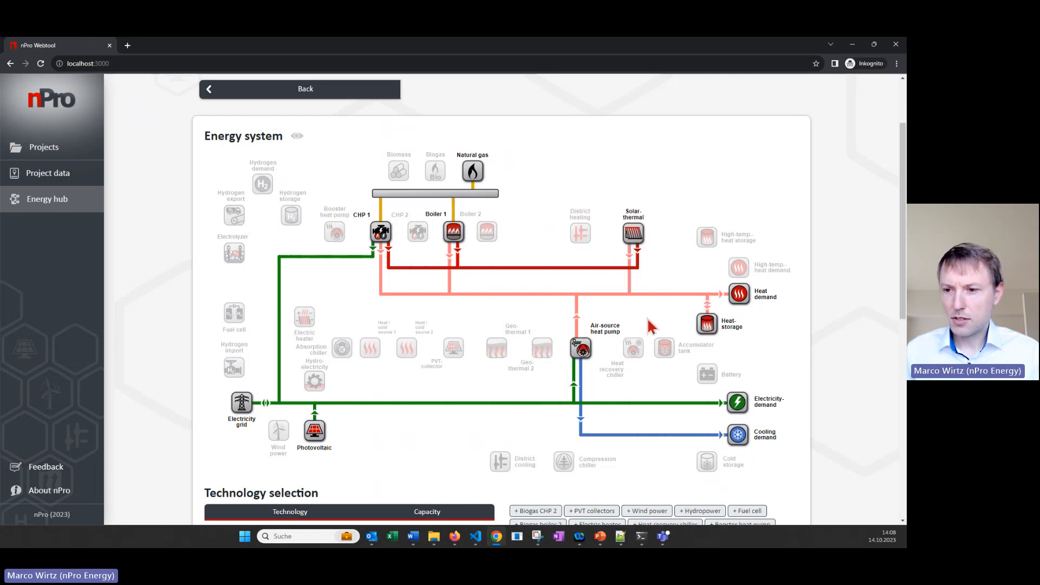
# Step: Add heat/cold source 1 and the electric heater to the energy system one at a time, removing each again
pyautogui.scroll(-1, 542, 314)
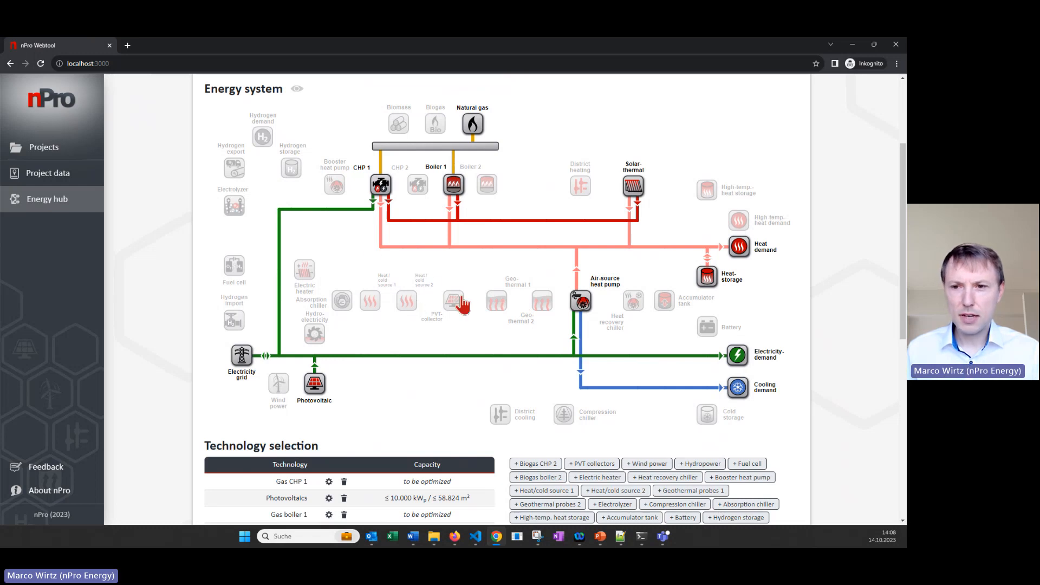
pyautogui.click(373, 304)
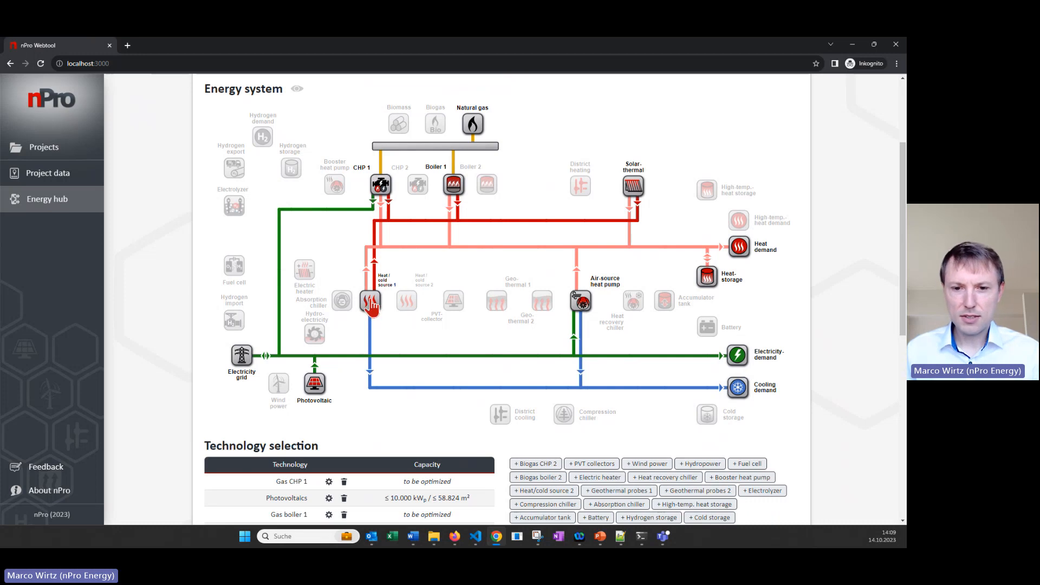
pyautogui.click(372, 305)
pyautogui.click(306, 271)
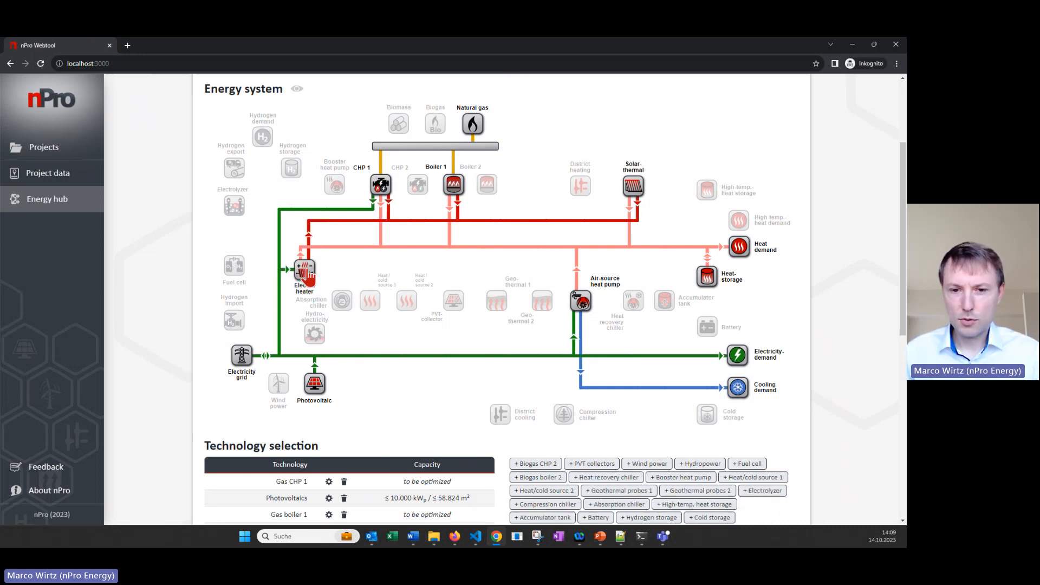
pyautogui.click(305, 271)
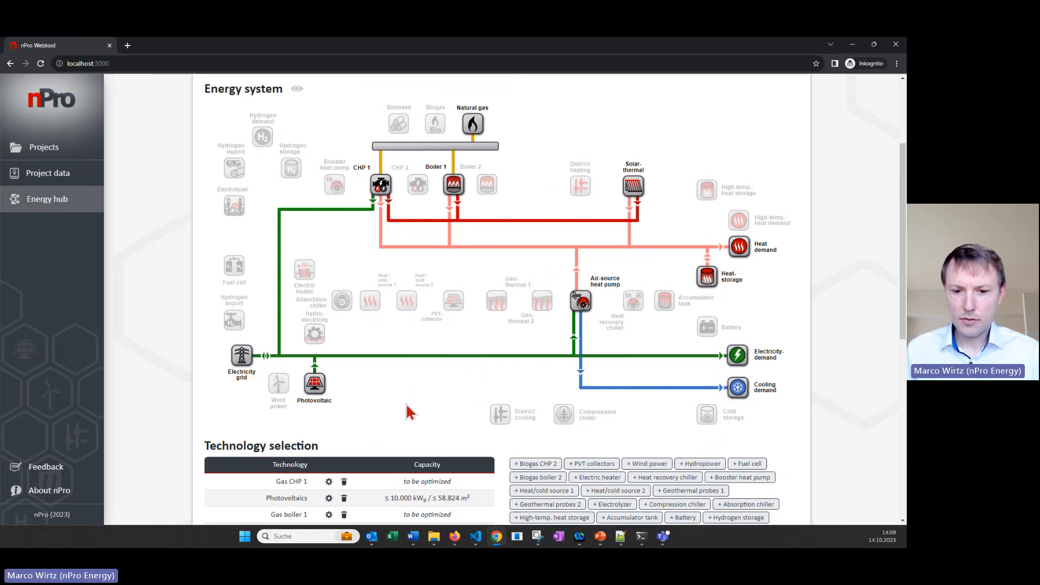
# Step: Calculate the air-source heat pump's COP profiles and examine the heating and cooling heatmaps
pyautogui.scroll(-1, 382, 417)
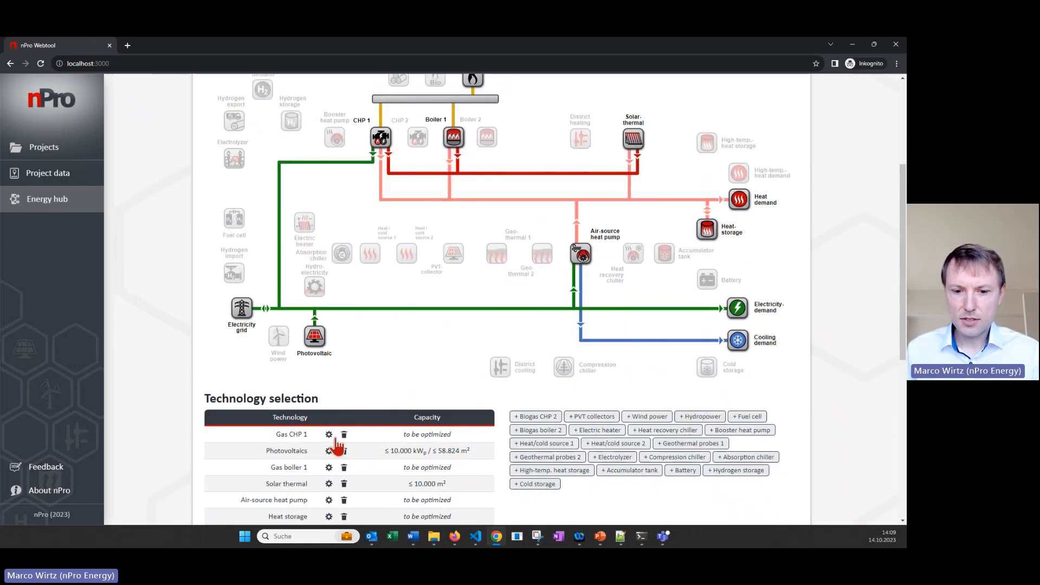
pyautogui.click(291, 501)
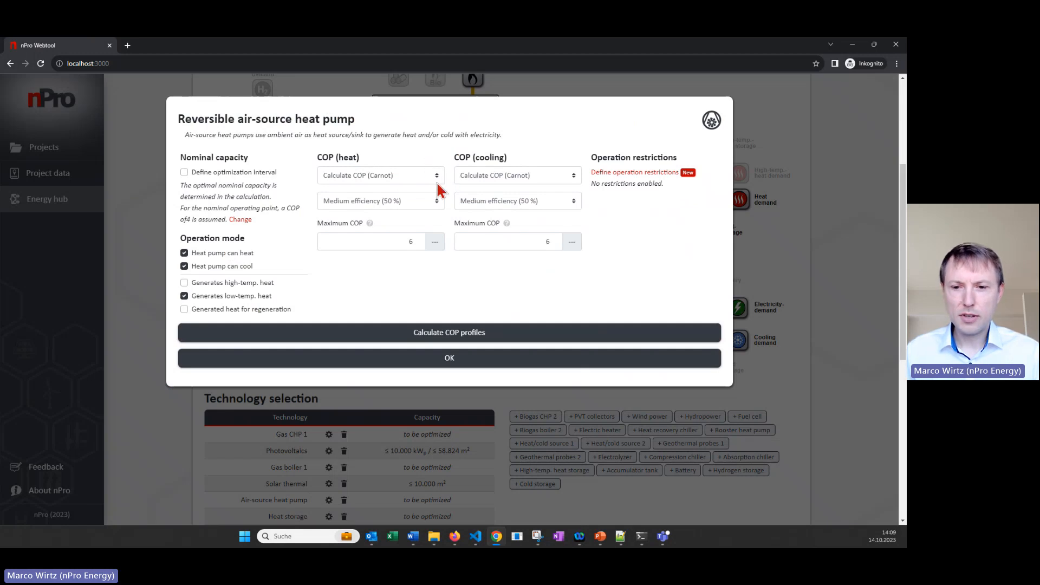
pyautogui.click(490, 335)
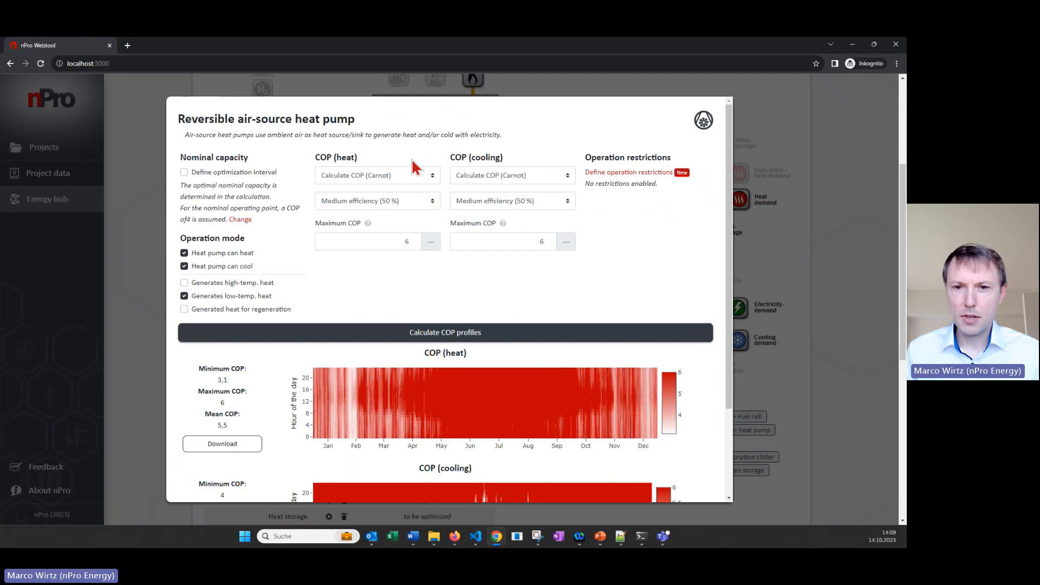
pyautogui.scroll(-3, 471, 368)
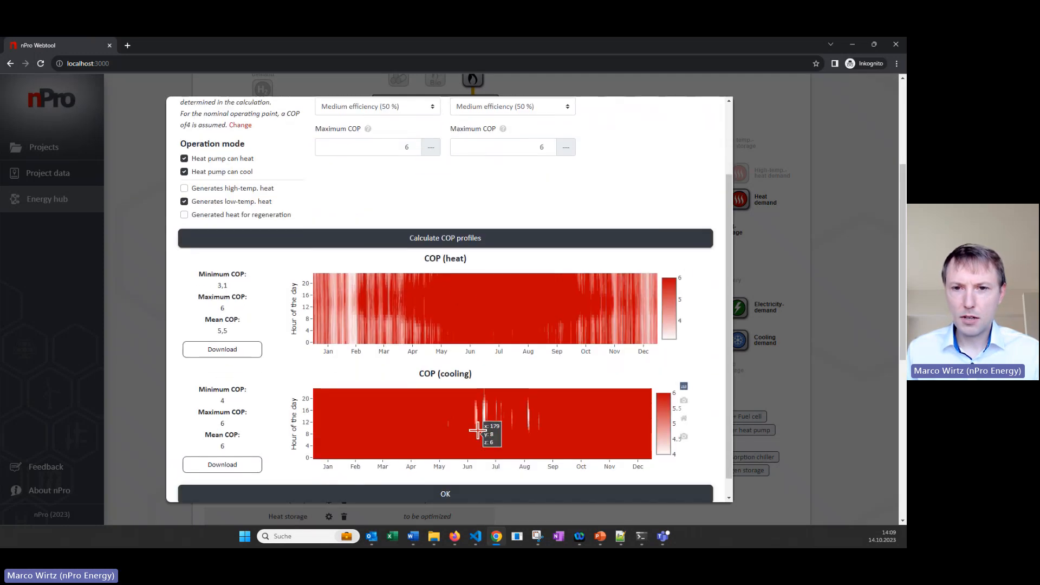
pyautogui.scroll(3, 458, 282)
# Step: Try product data for the heat pump's heating COP, view the new heat pump definition, and restore the Carnot calculation
pyautogui.click(413, 174)
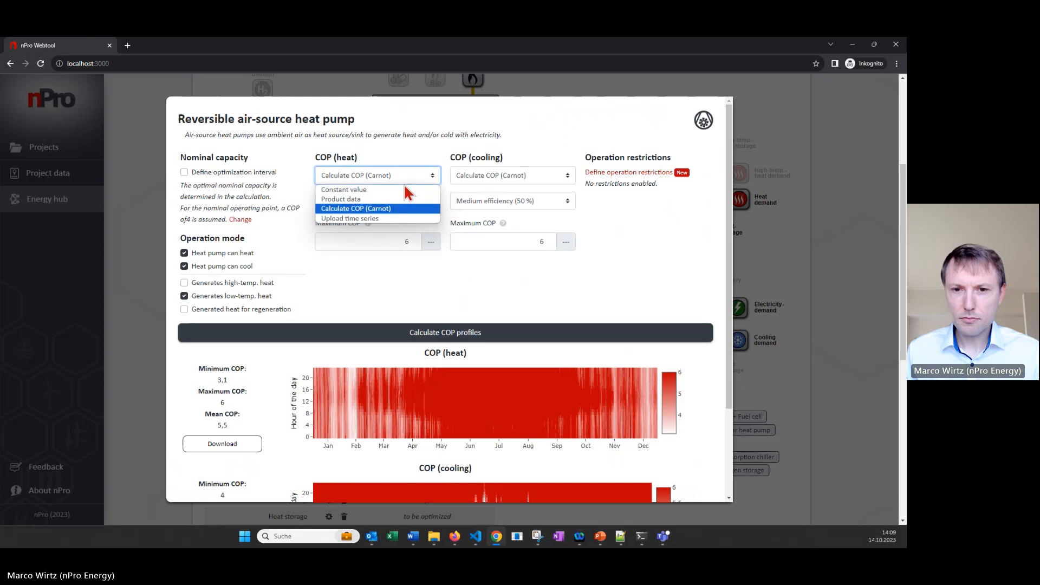
pyautogui.click(400, 200)
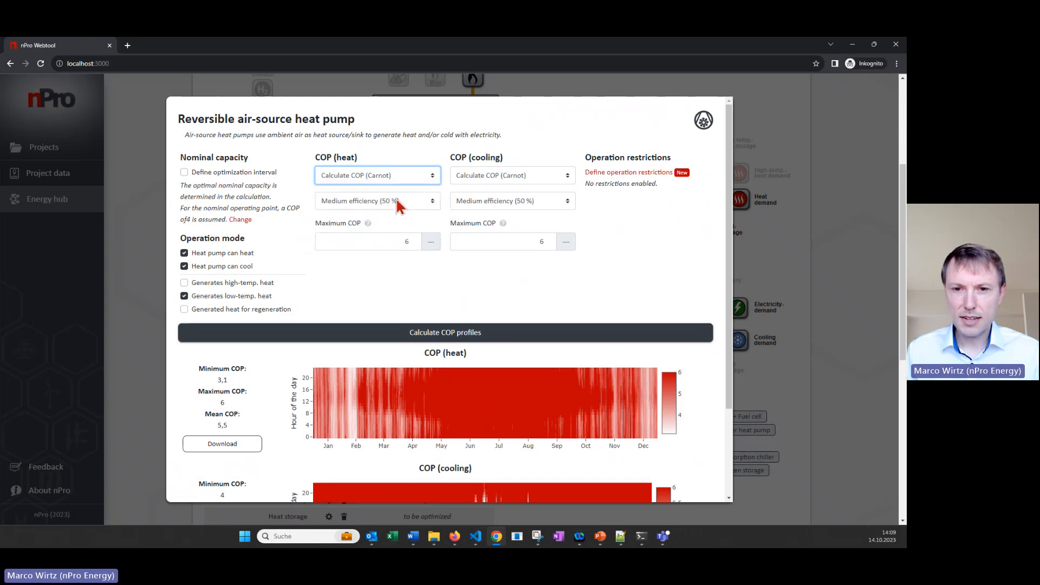
pyautogui.click(365, 223)
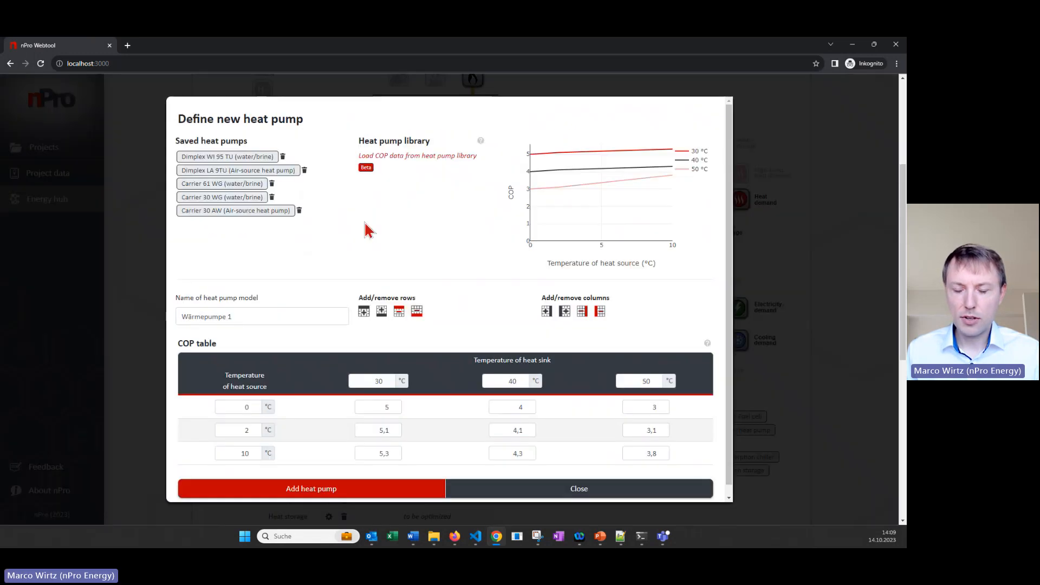
pyautogui.click(507, 491)
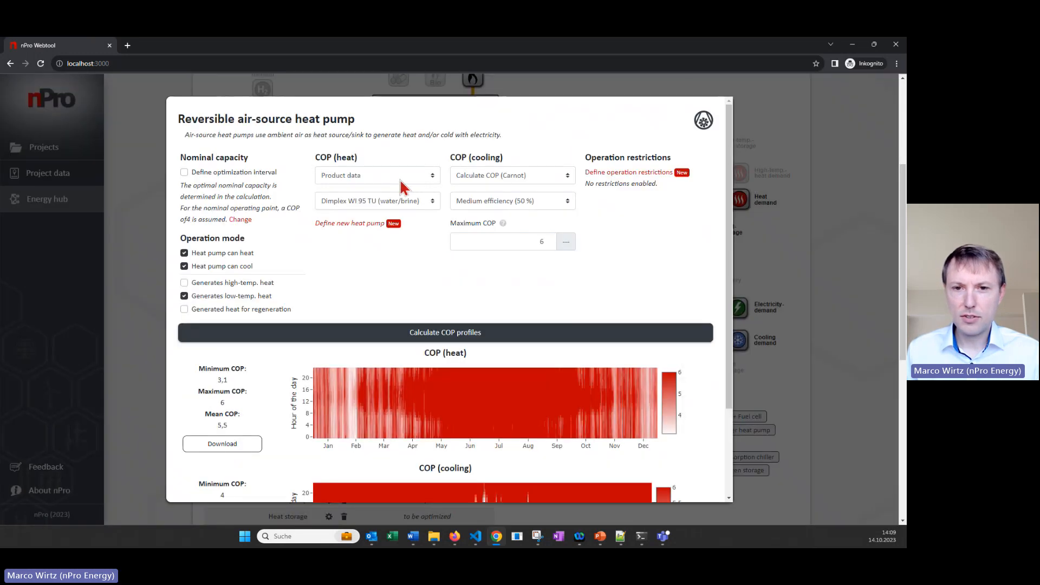
pyautogui.click(398, 176)
pyautogui.click(383, 210)
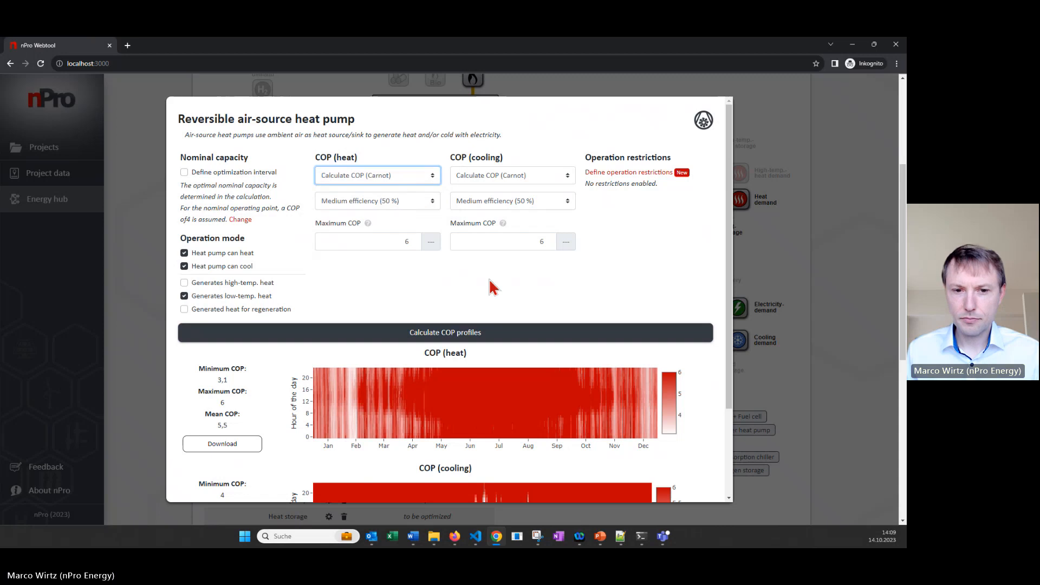
pyautogui.scroll(-3, 493, 288)
pyautogui.click(486, 476)
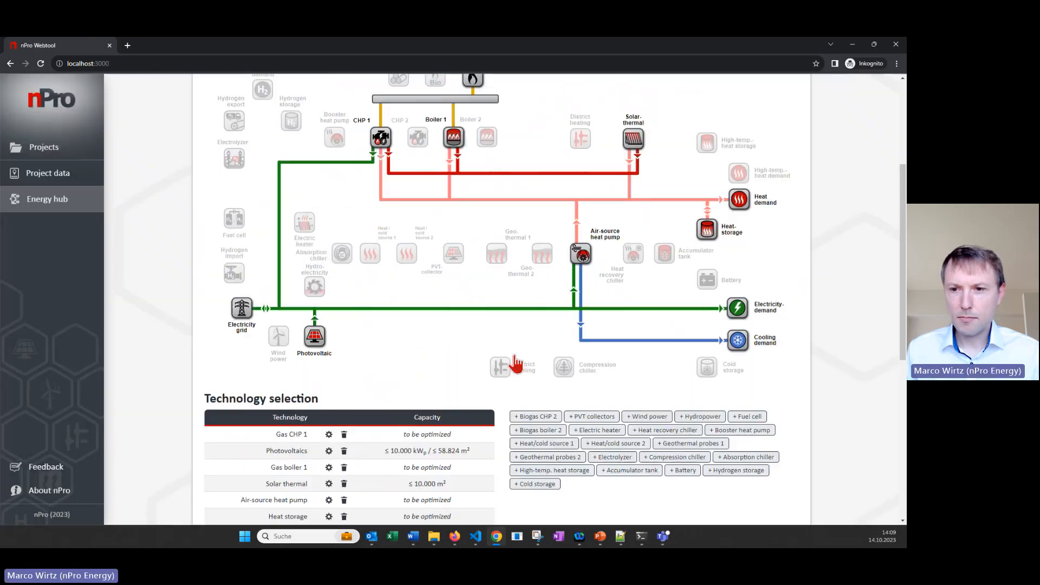
# Step: Review the technology selection, energy demands and import prices, and the cost parameters of the energy hub
pyautogui.scroll(1, 516, 368)
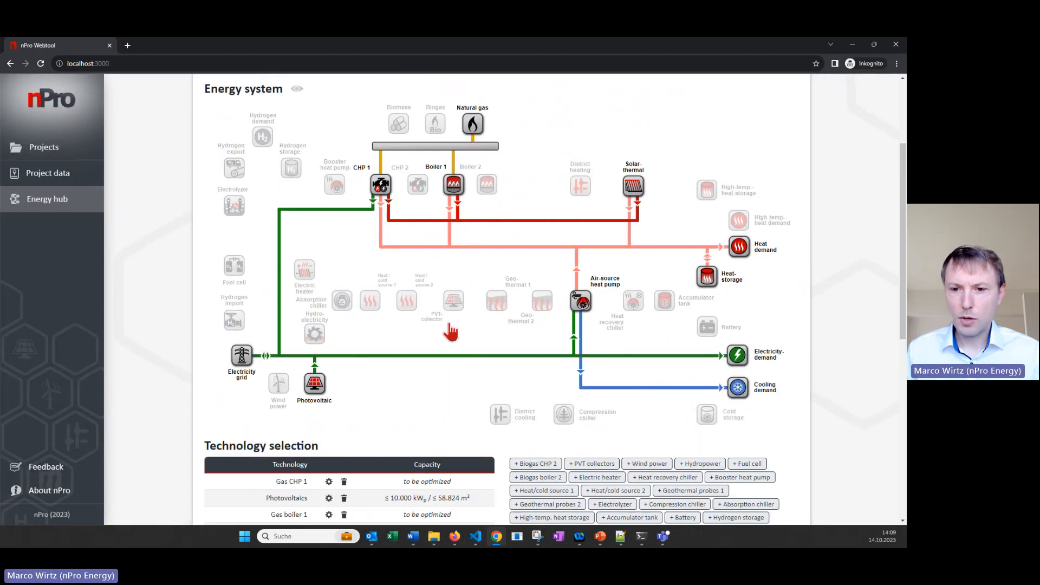
pyautogui.scroll(-4, 419, 371)
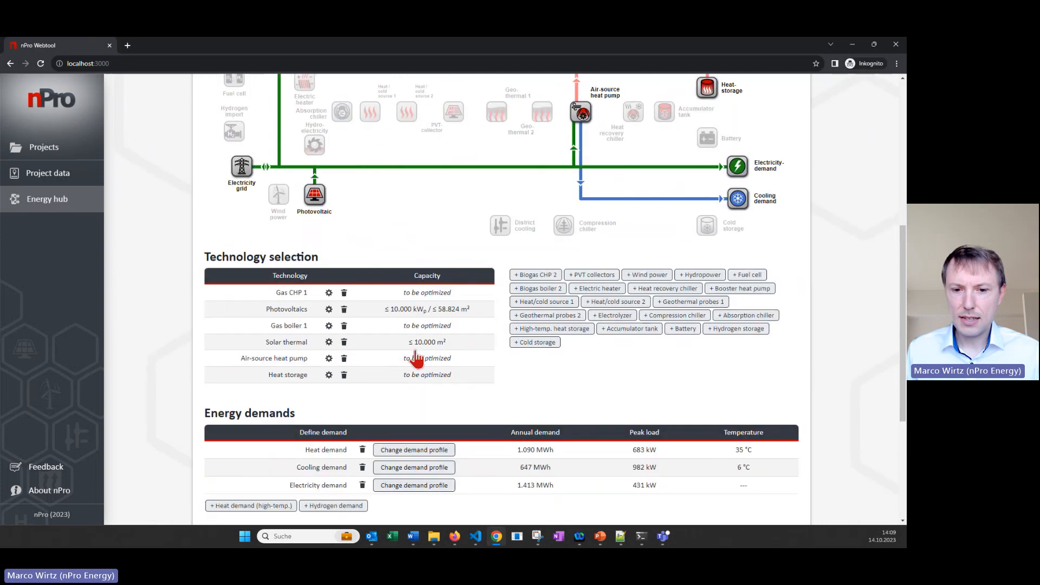
pyautogui.scroll(-3, 379, 360)
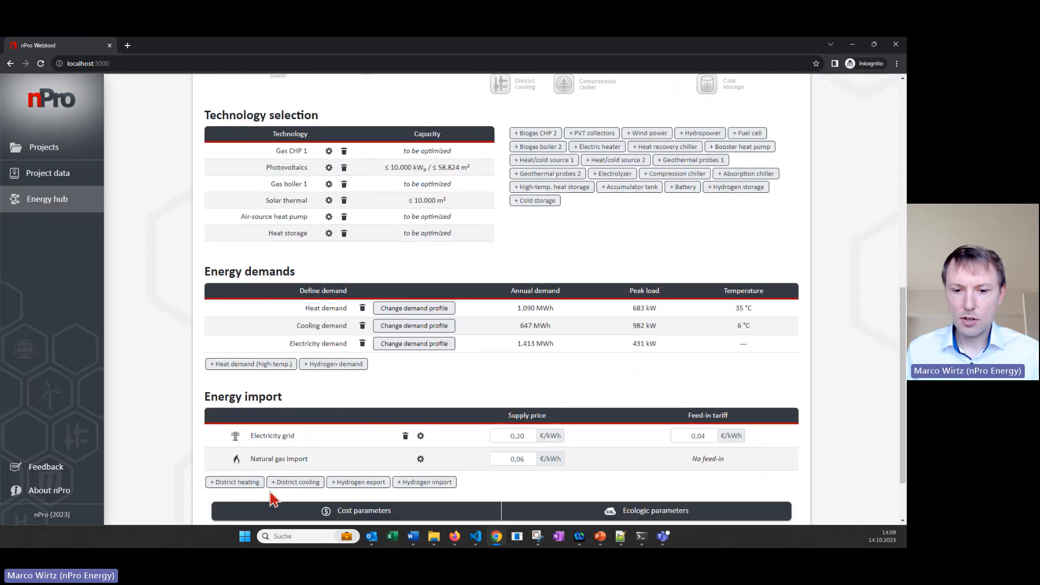
pyautogui.scroll(-1, 269, 499)
pyautogui.click(395, 467)
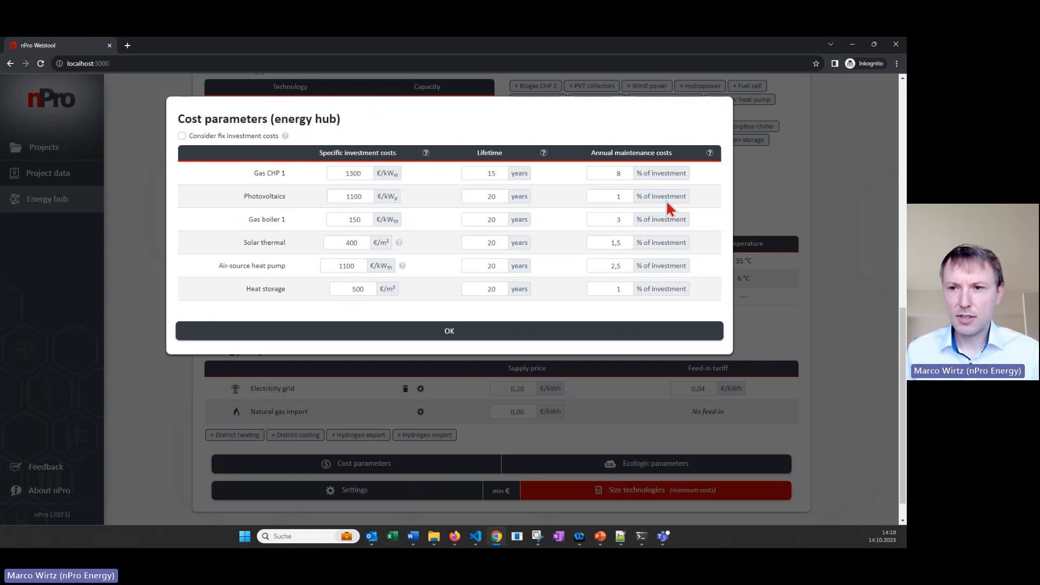
pyautogui.click(626, 332)
# Step: Size the technologies of the energy hub for minimum costs
pyautogui.scroll(-1, 618, 336)
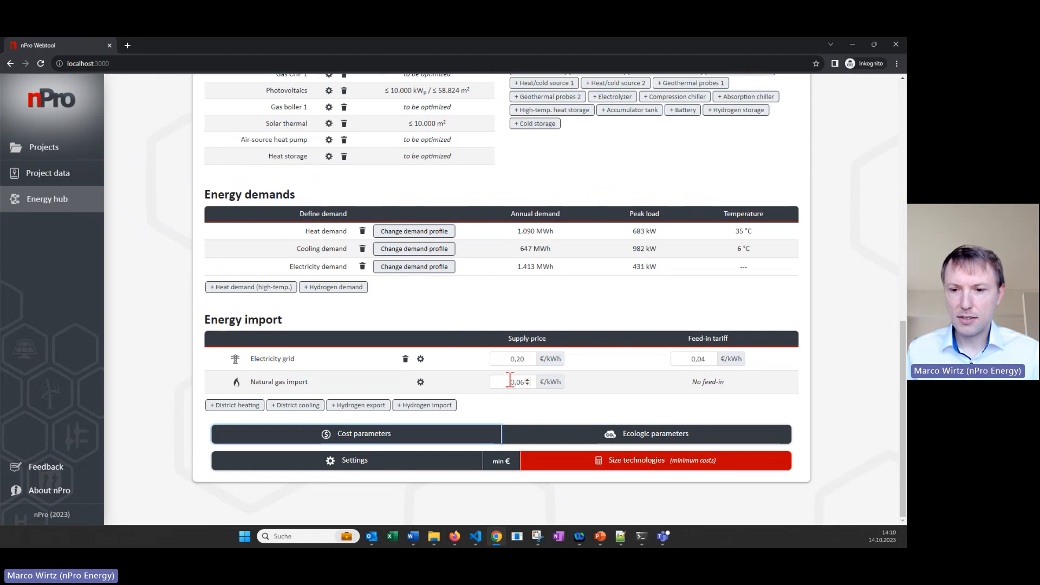
pyautogui.click(597, 470)
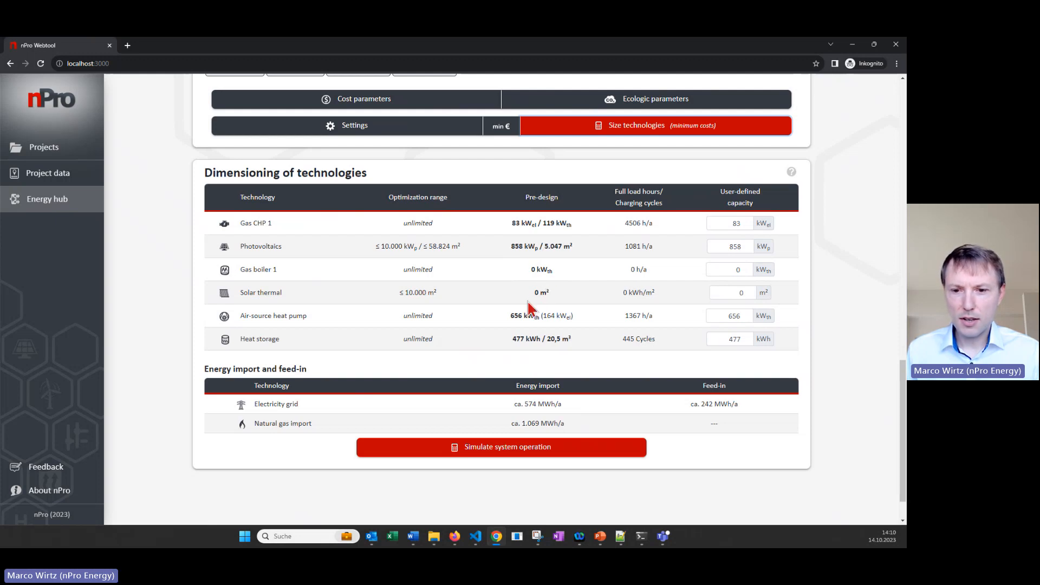
pyautogui.scroll(1, 528, 309)
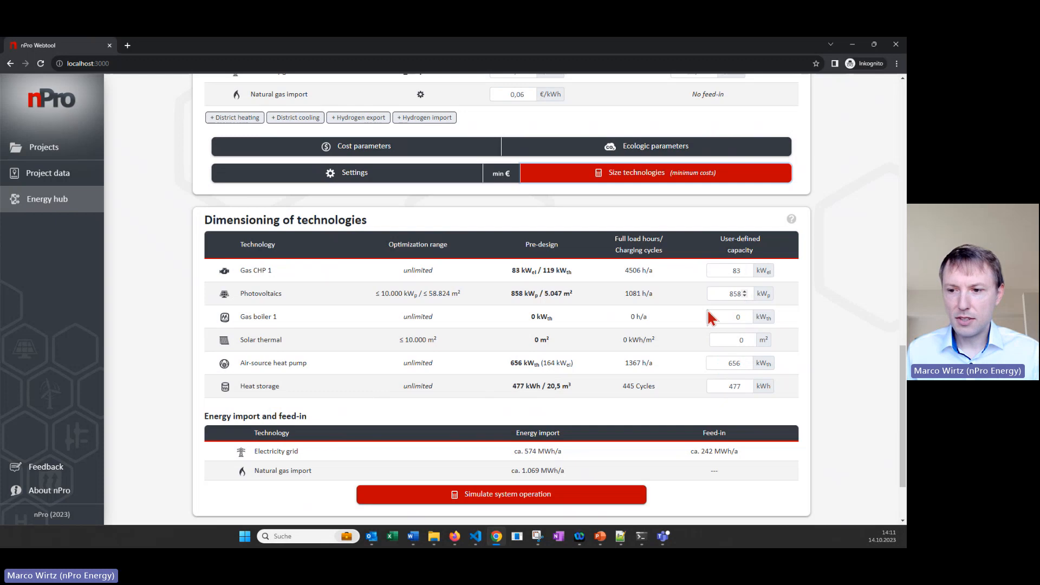
# Step: Try defining an optimization interval for the heat storage volume and disable it again
pyautogui.click(277, 388)
pyautogui.click(302, 157)
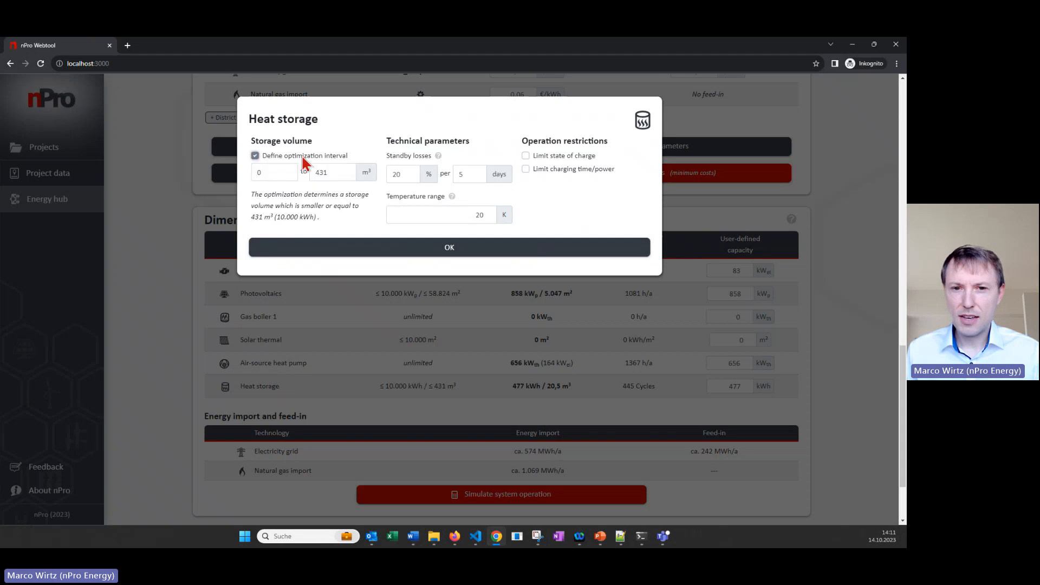
pyautogui.doubleClick(257, 172)
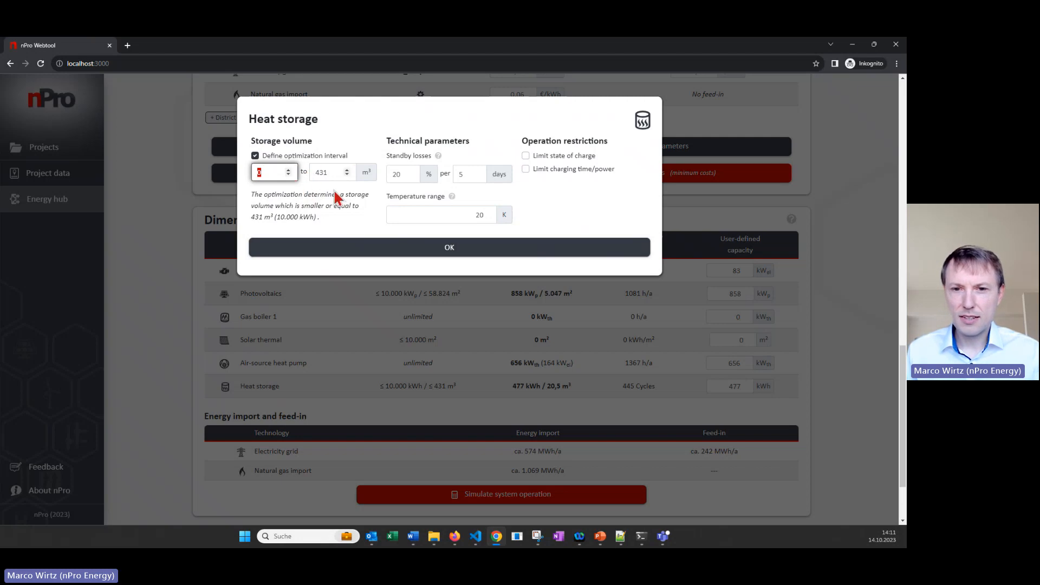
pyautogui.click(313, 157)
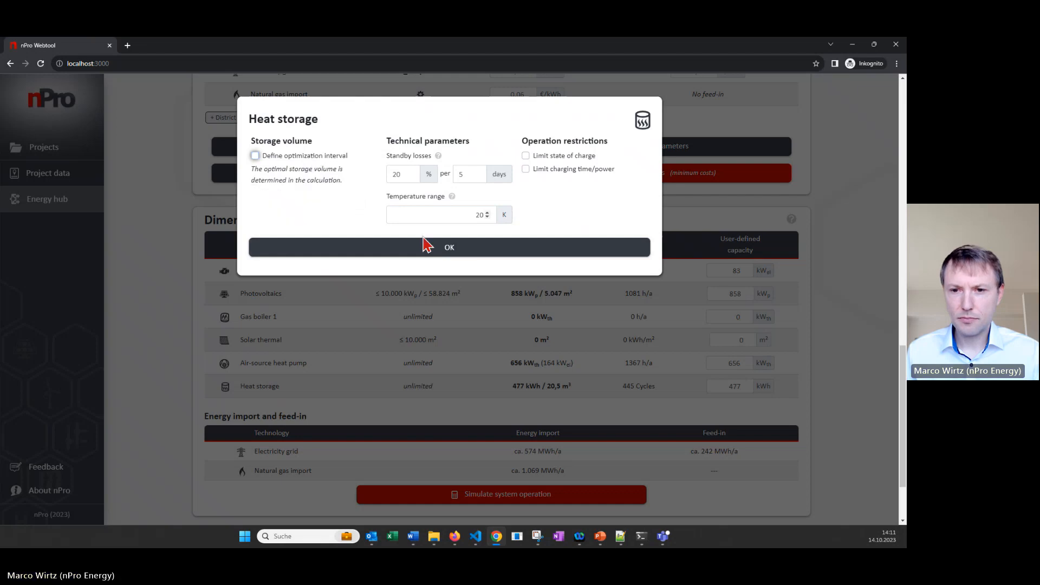
pyautogui.click(494, 247)
# Step: Simulate the system operation and show the energy flows for Winter (Dec. - Feb.)
pyautogui.scroll(-2, 486, 320)
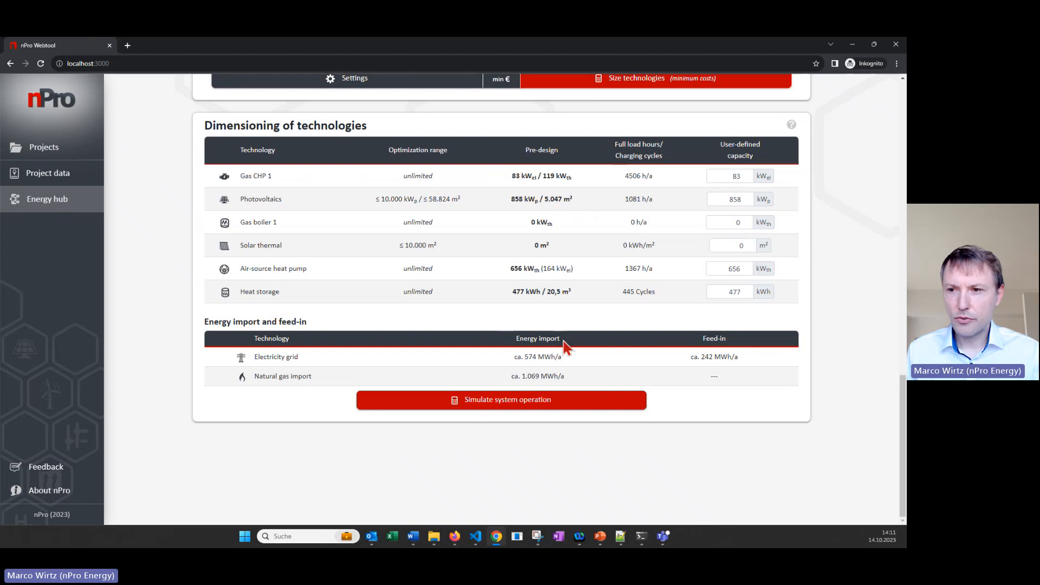
pyautogui.click(579, 407)
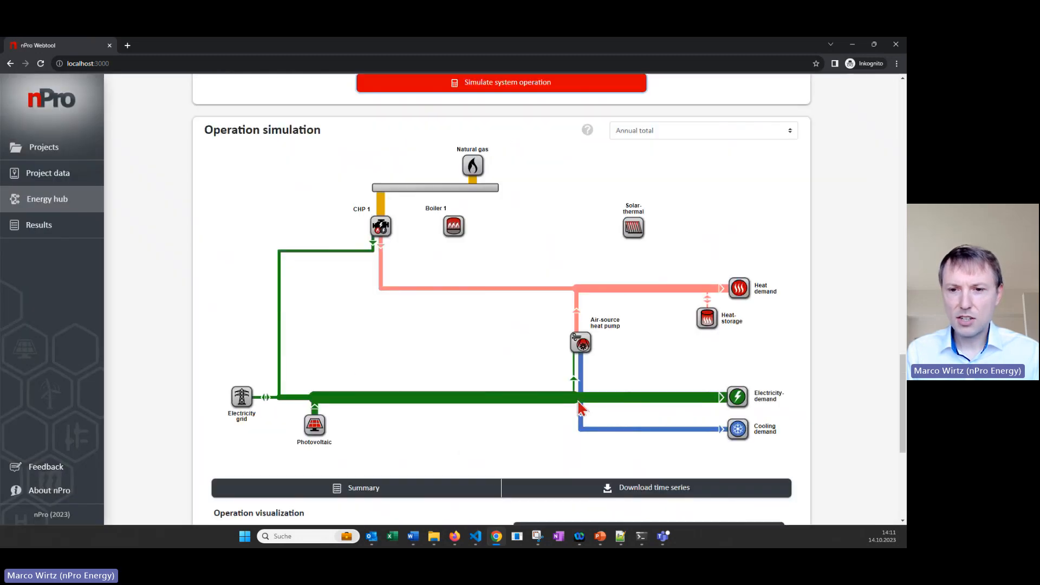
pyautogui.scroll(1, 575, 403)
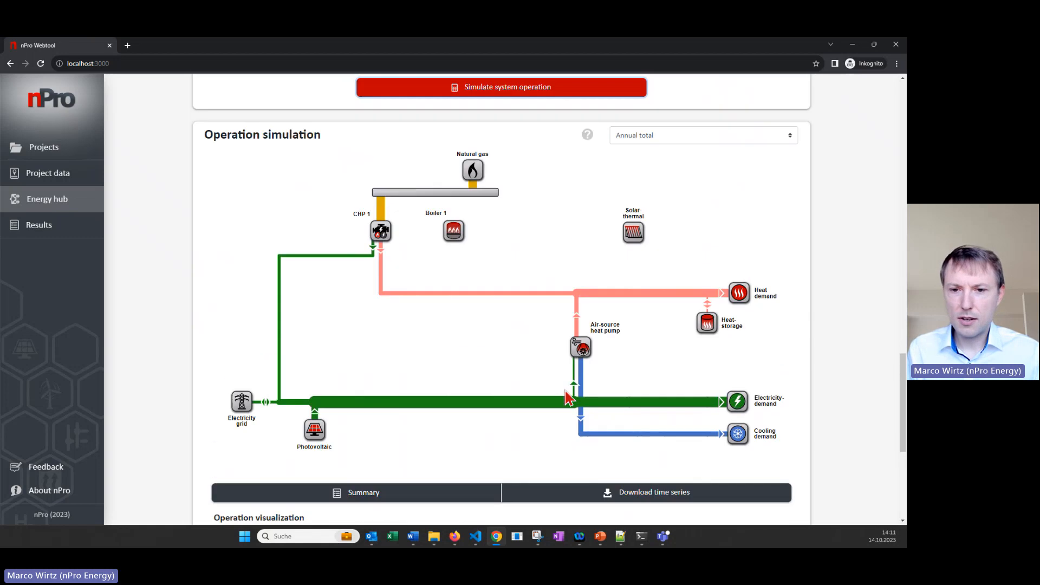
pyautogui.click(664, 142)
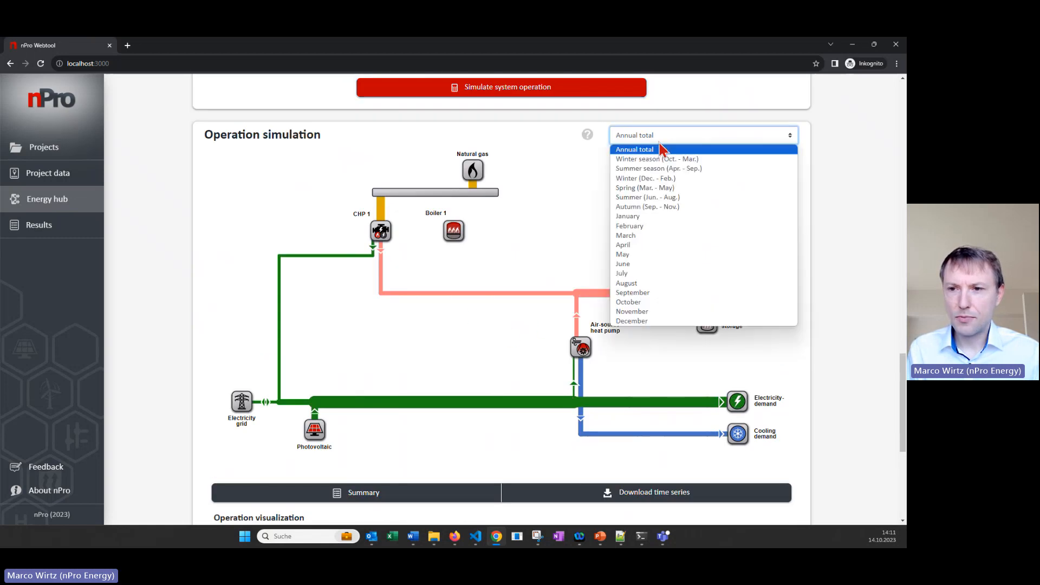
pyautogui.click(687, 179)
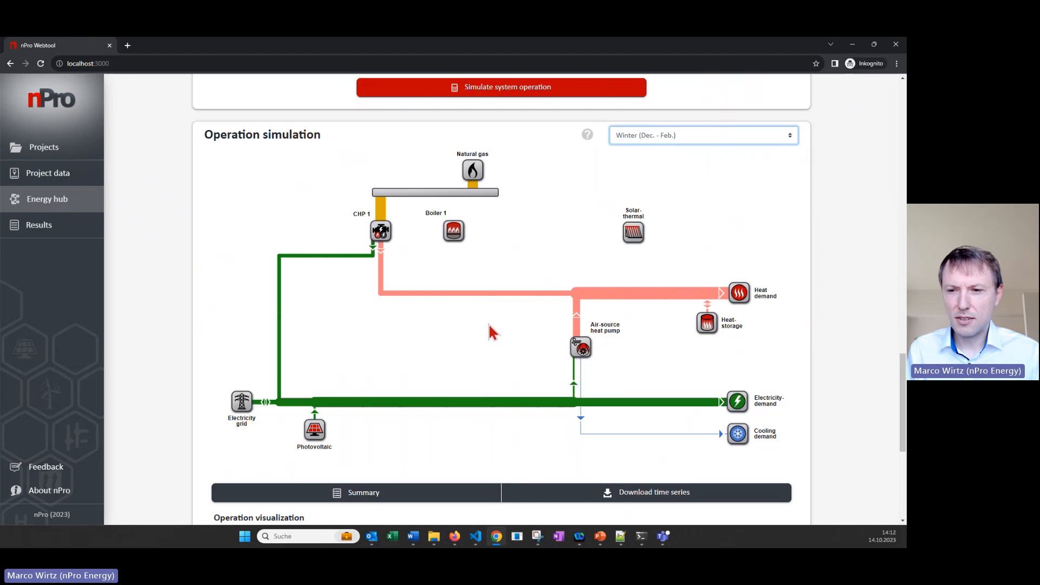
# Step: Plot the electricity balance as stacked monthly values in the operation visualization and inspect the monthly contributions
pyautogui.scroll(-1, 515, 343)
pyautogui.scroll(-5, 515, 344)
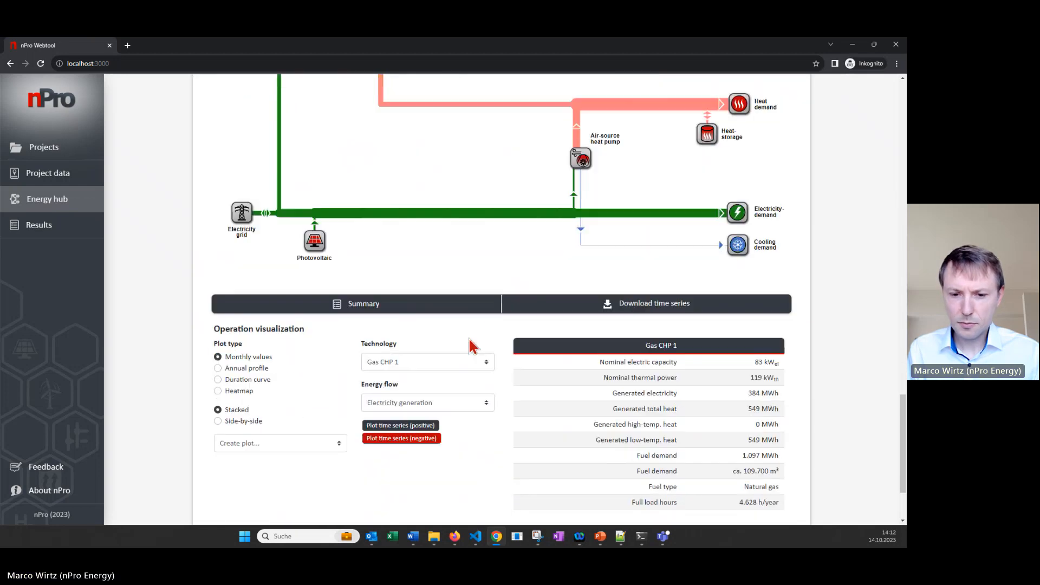
pyautogui.click(302, 351)
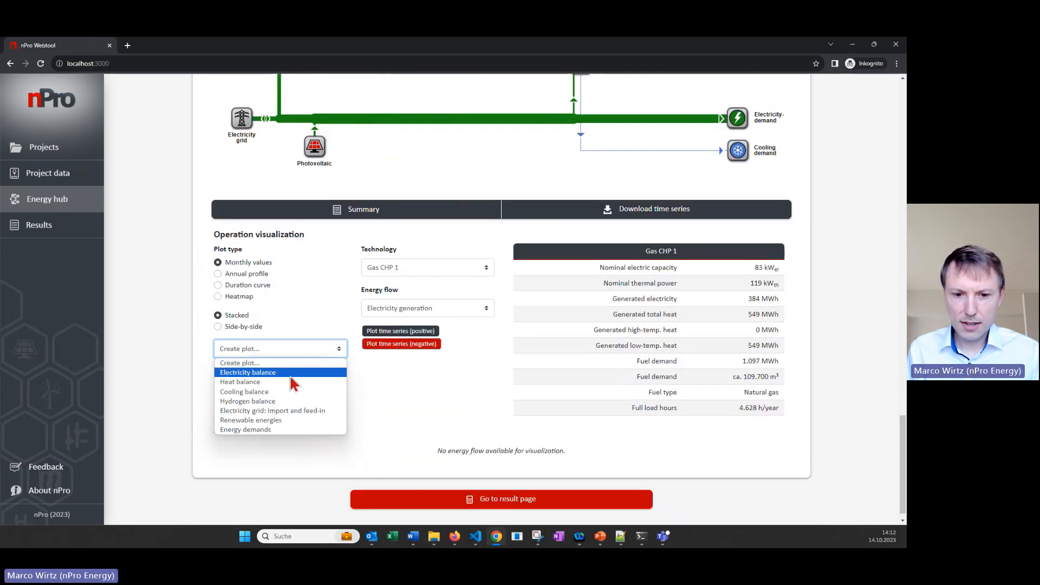
pyautogui.click(292, 374)
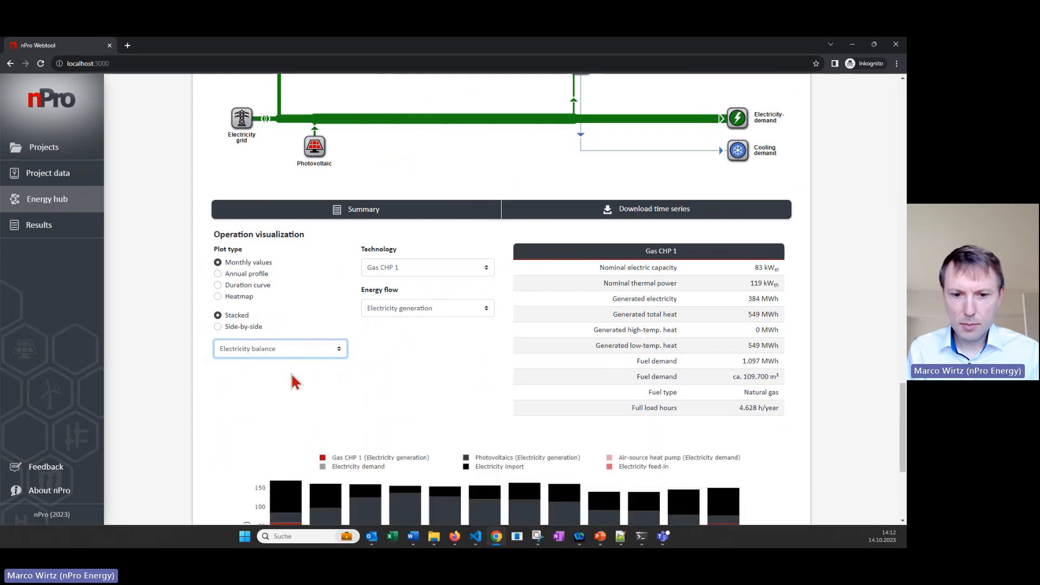
pyautogui.scroll(-3, 303, 378)
pyautogui.moveTo(357, 385)
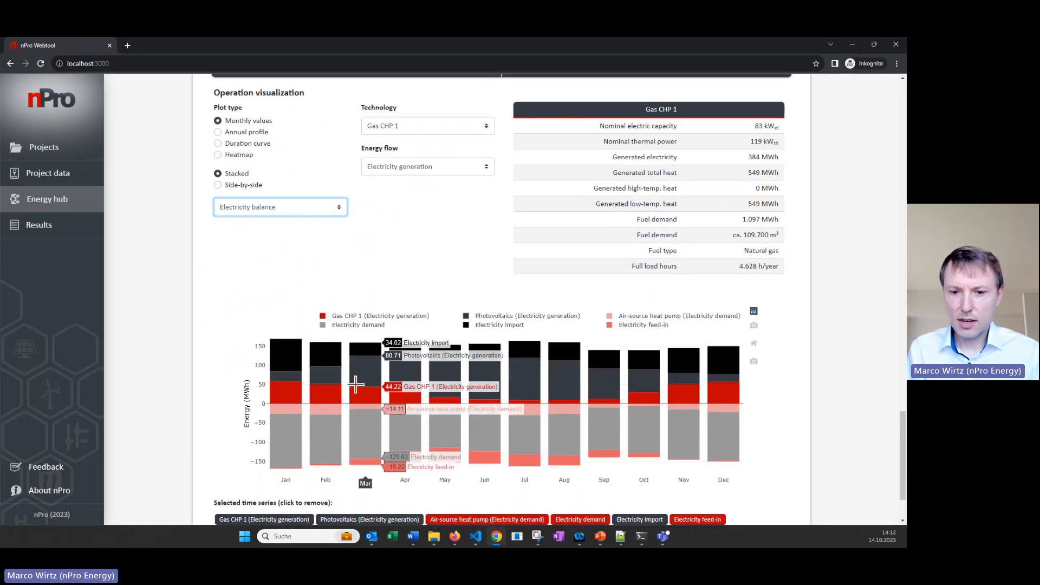
pyautogui.moveTo(298, 417)
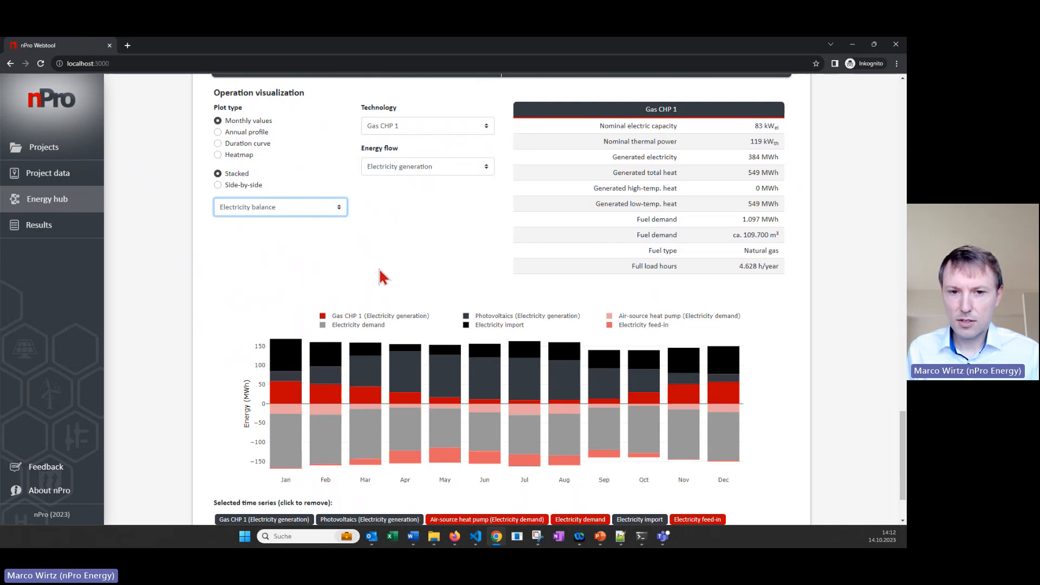
# Step: Change the electricity balance plot to the annual profile and zoom into late May to mid-June
pyautogui.scroll(1, 380, 274)
pyautogui.click(253, 176)
pyautogui.scroll(-3, 464, 309)
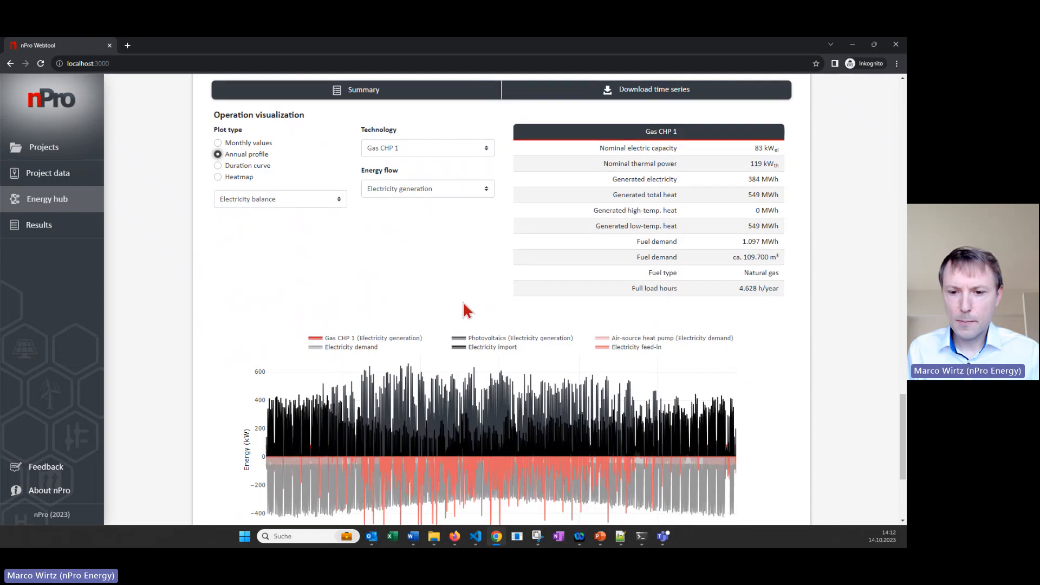
pyautogui.moveTo(451, 331); pyautogui.dragTo(479, 328)
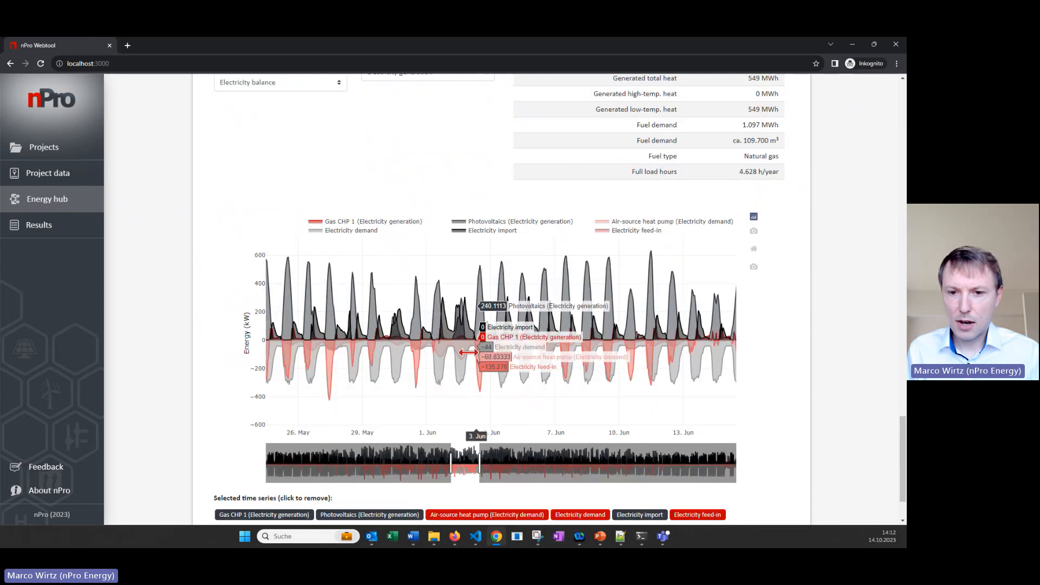
# Step: Review the simulation summary from energy import and feed-in through electricity generation to emissions and primary energy, and close it
pyautogui.scroll(2, 464, 200)
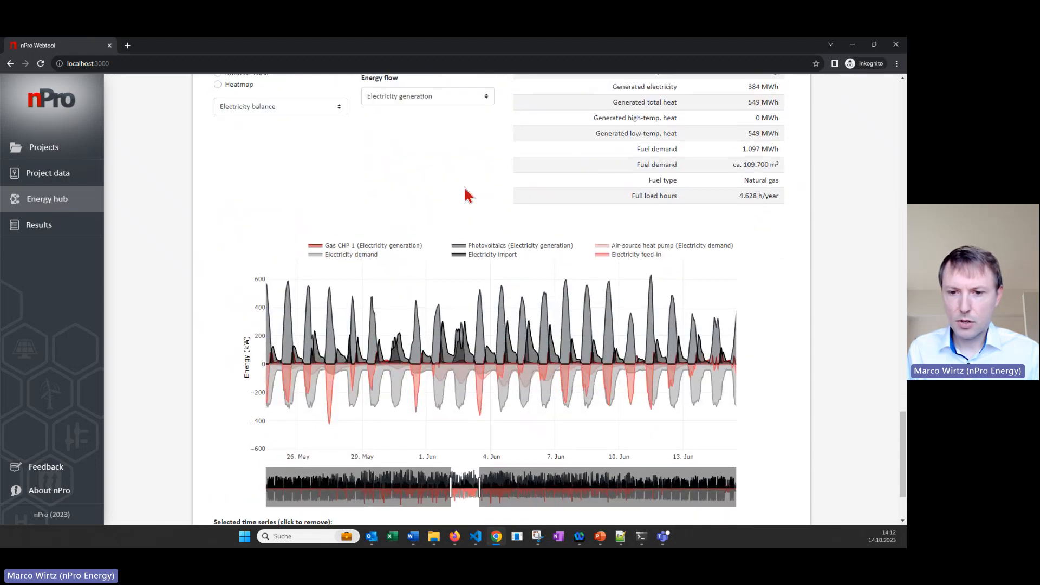
pyautogui.scroll(4, 467, 222)
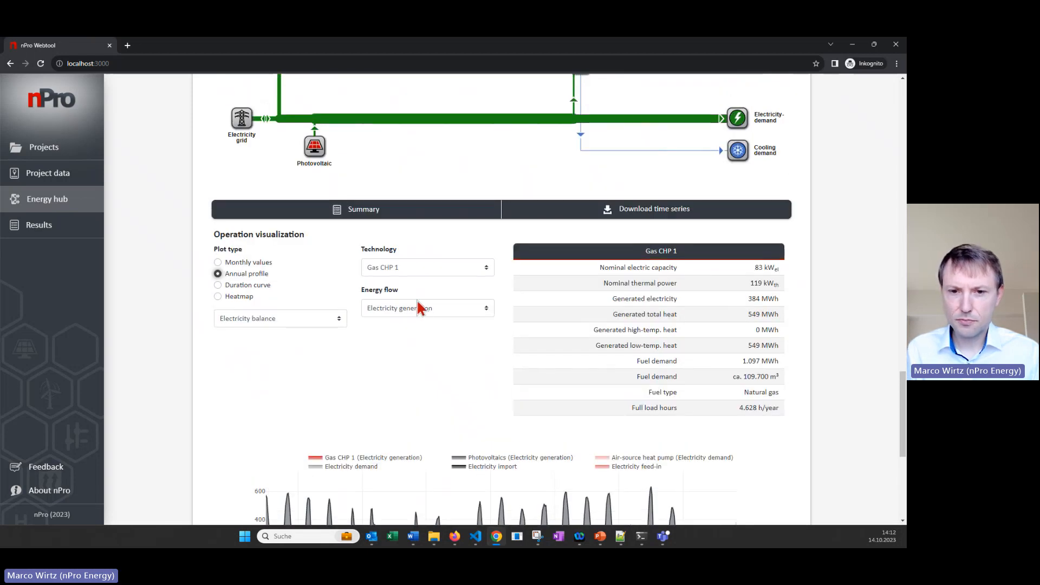
pyautogui.scroll(1, 422, 310)
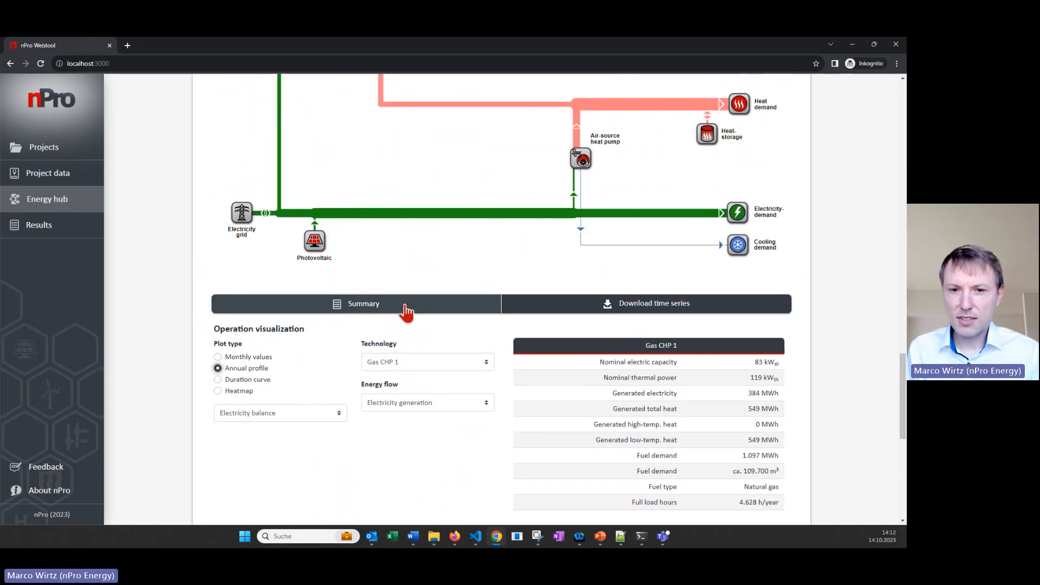
pyautogui.click(406, 313)
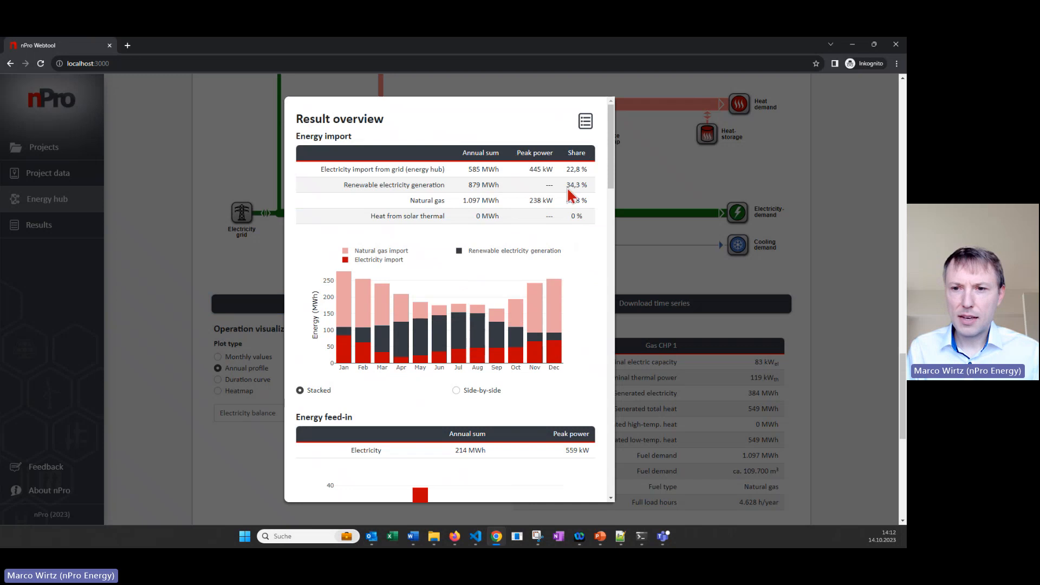
pyautogui.scroll(-1, 607, 176)
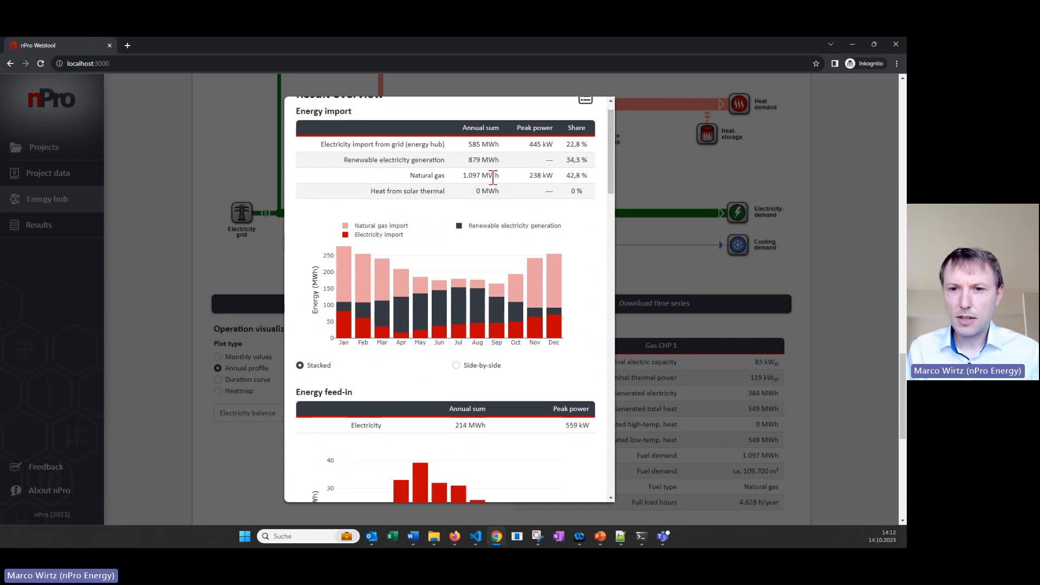
pyautogui.scroll(-2, 611, 179)
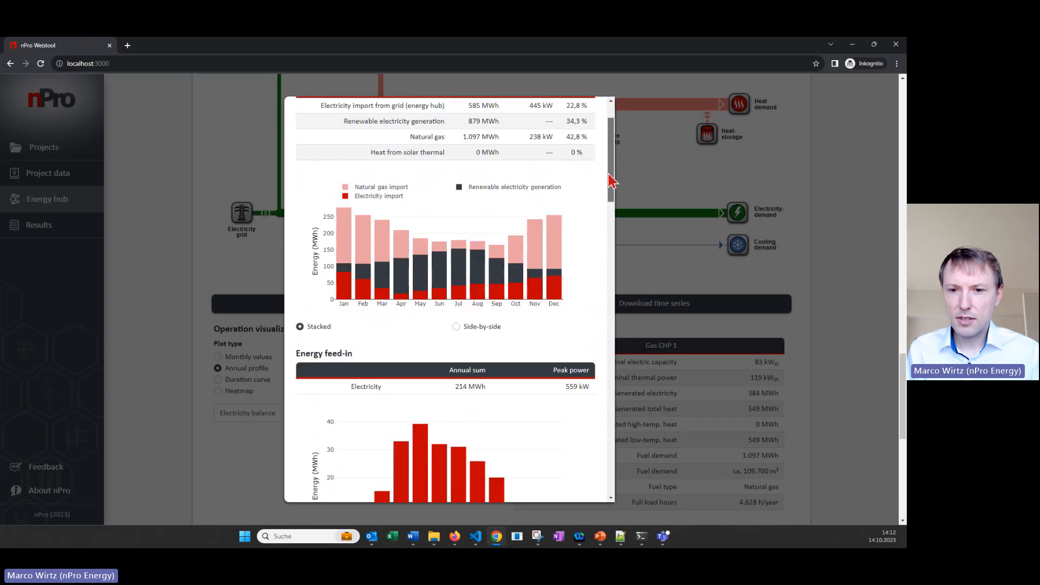
pyautogui.moveTo(610, 179); pyautogui.dragTo(608, 225)
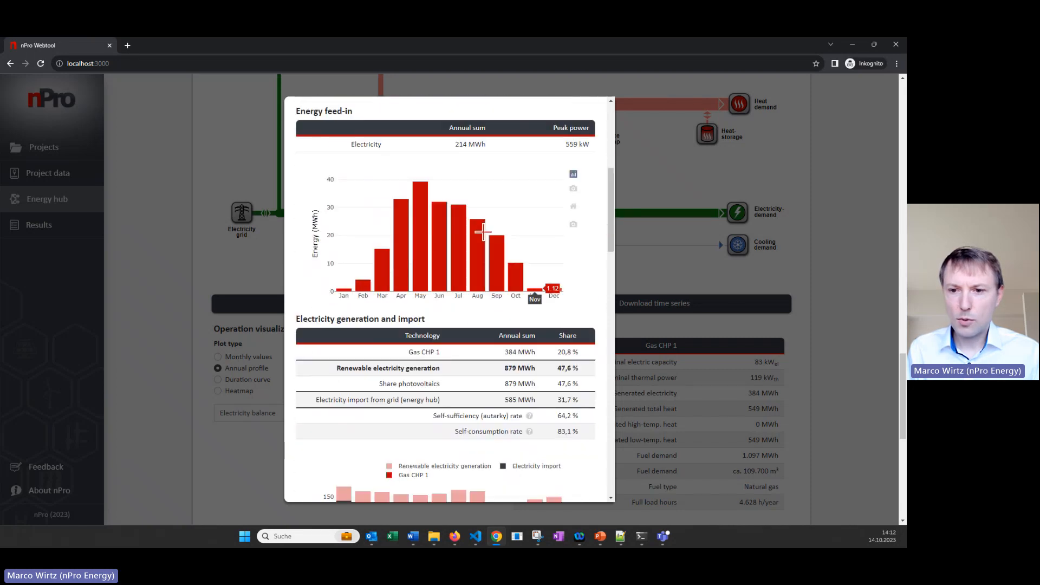
pyautogui.moveTo(612, 233); pyautogui.dragTo(613, 264)
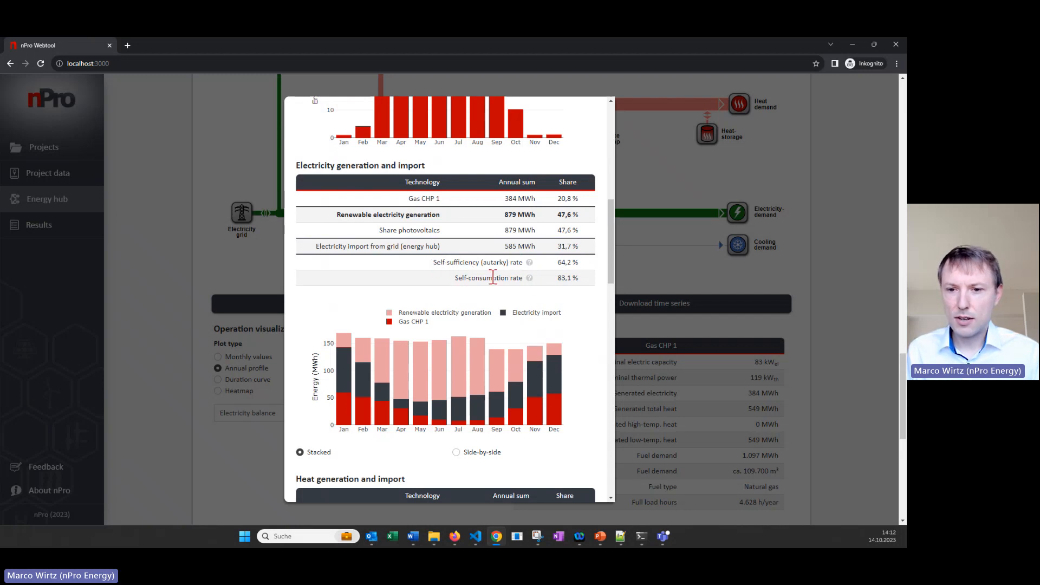
pyautogui.scroll(-1, 613, 274)
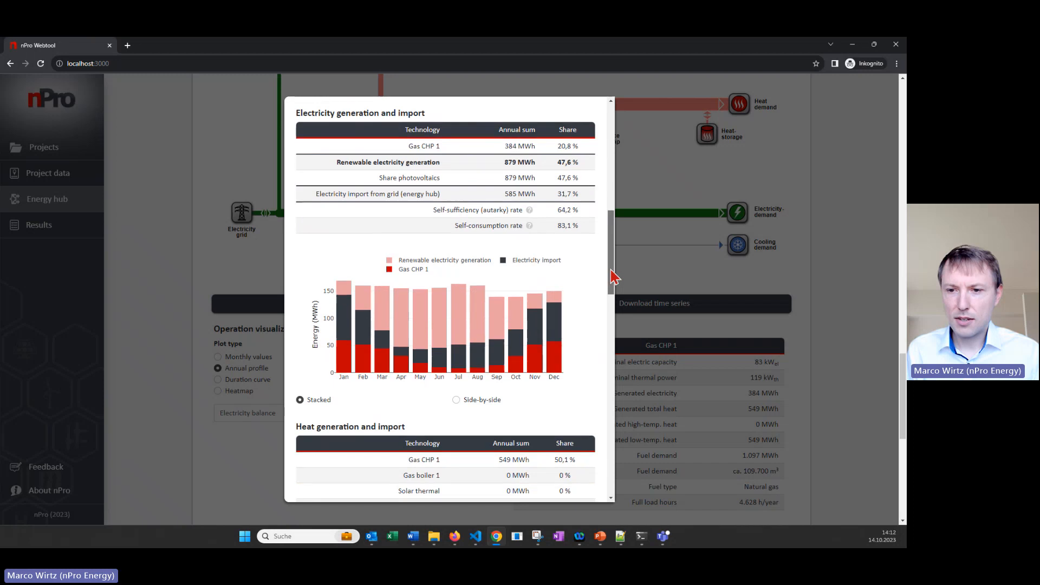
pyautogui.moveTo(612, 274); pyautogui.dragTo(614, 276)
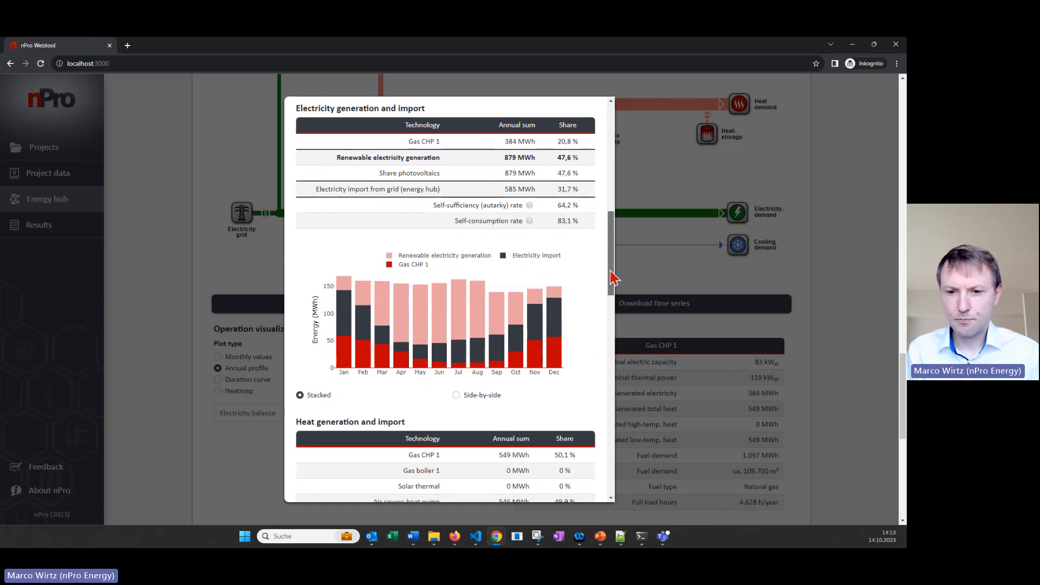
pyautogui.moveTo(613, 277); pyautogui.dragTo(608, 421)
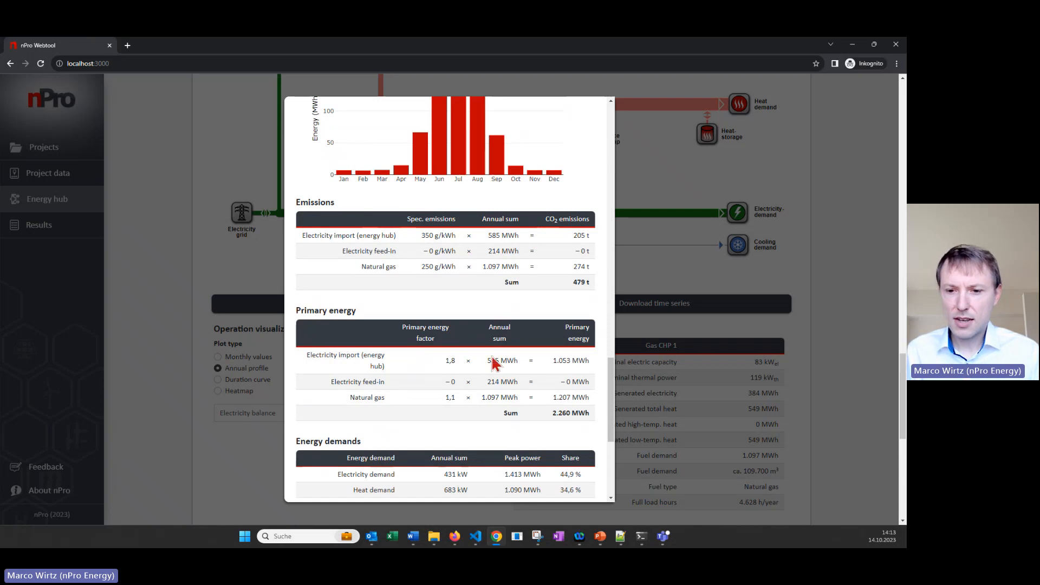
pyautogui.click(668, 401)
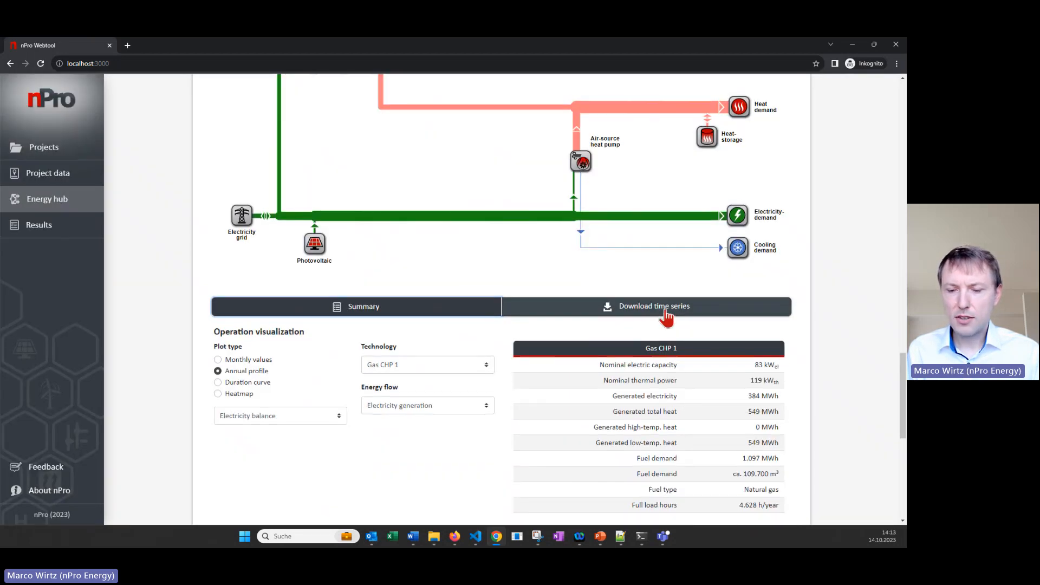
# Step: Go to the project's result page and show the economic results with annual balance and cash flow
pyautogui.scroll(1, 670, 316)
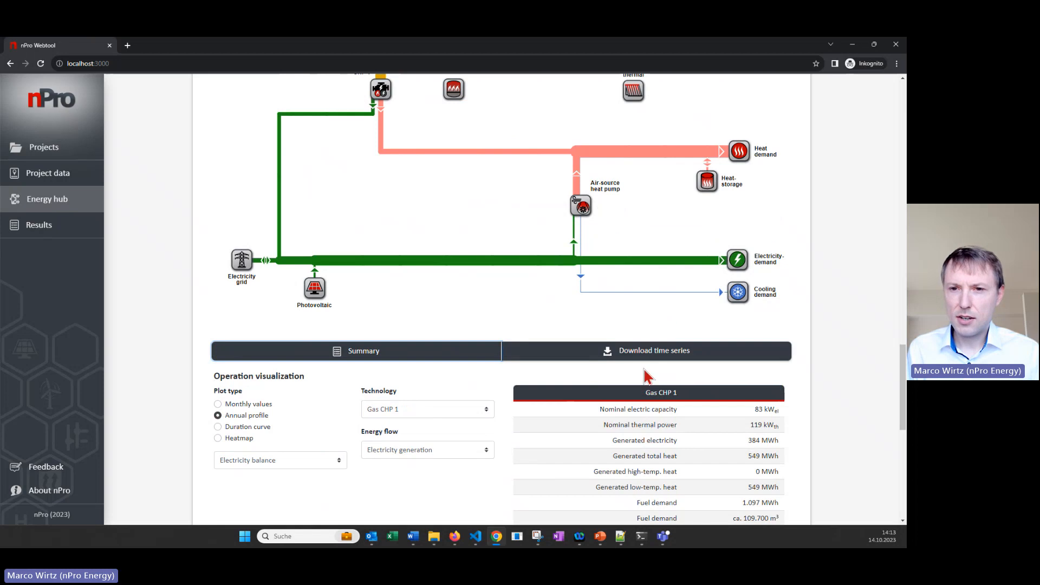
pyautogui.scroll(1, 651, 377)
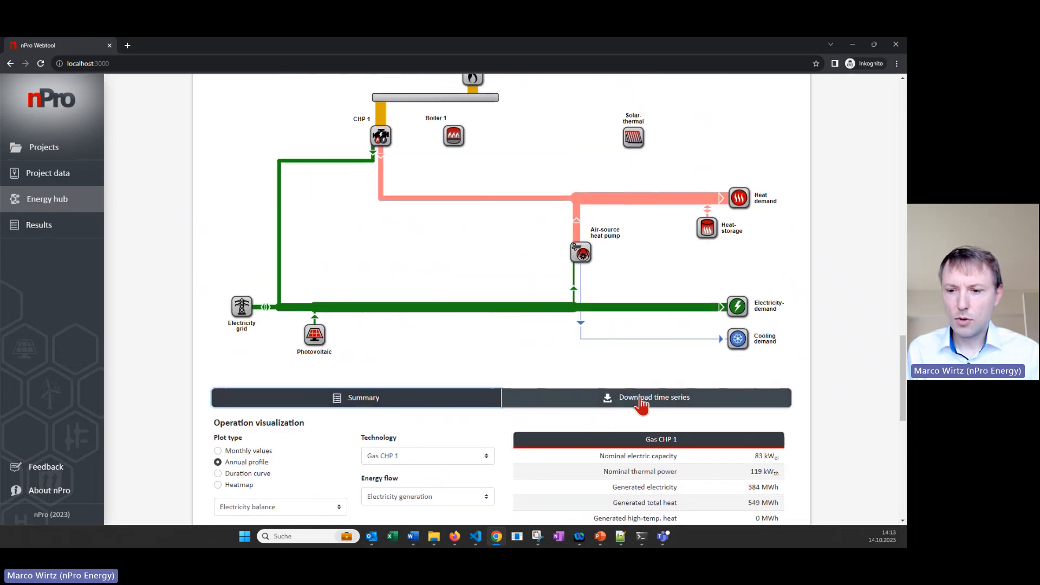
pyautogui.scroll(-3, 642, 401)
pyautogui.scroll(-1, 629, 379)
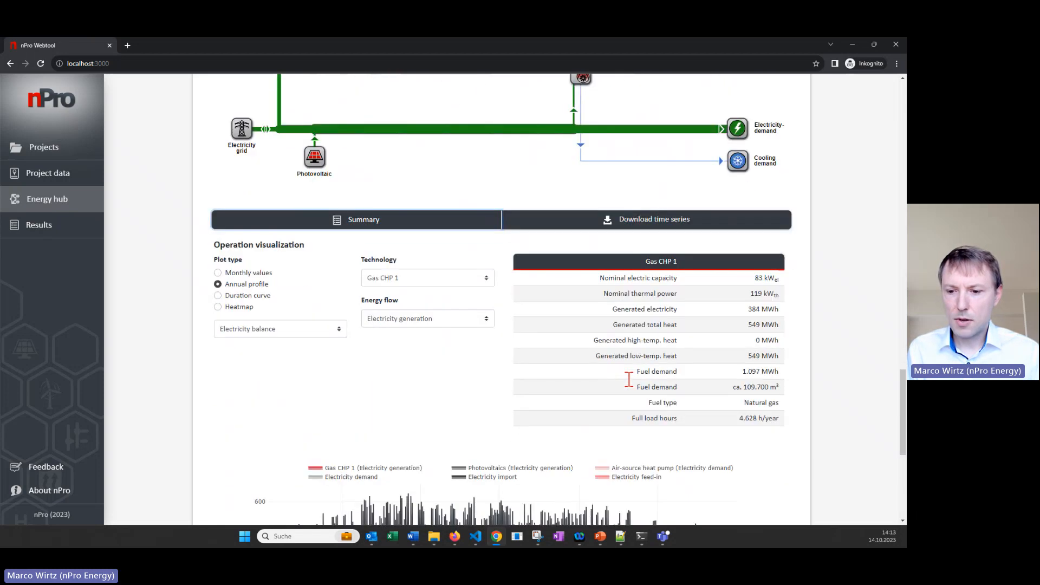
pyautogui.scroll(-7, 630, 388)
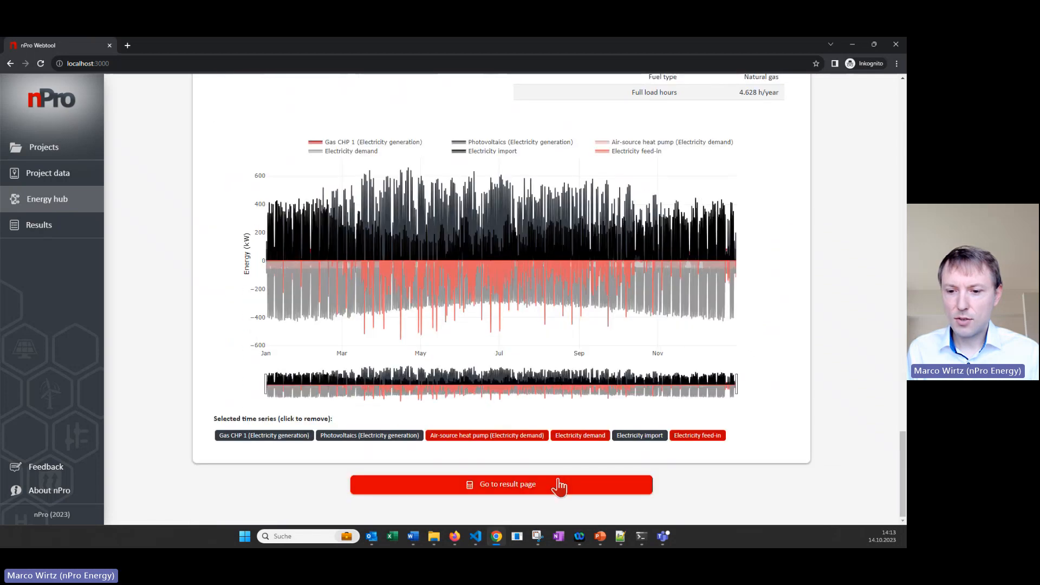
pyautogui.click(559, 487)
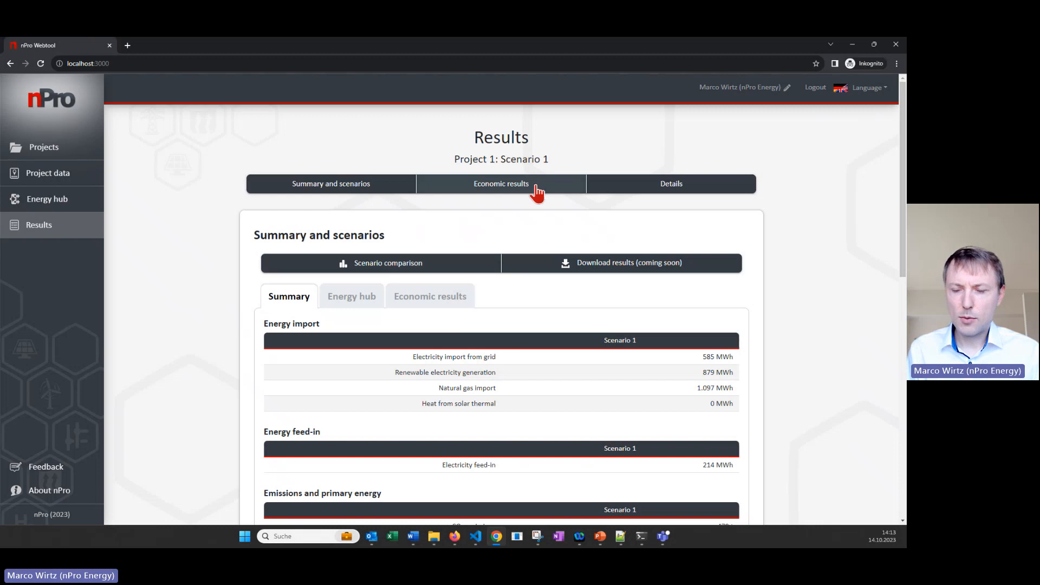
pyautogui.click(545, 189)
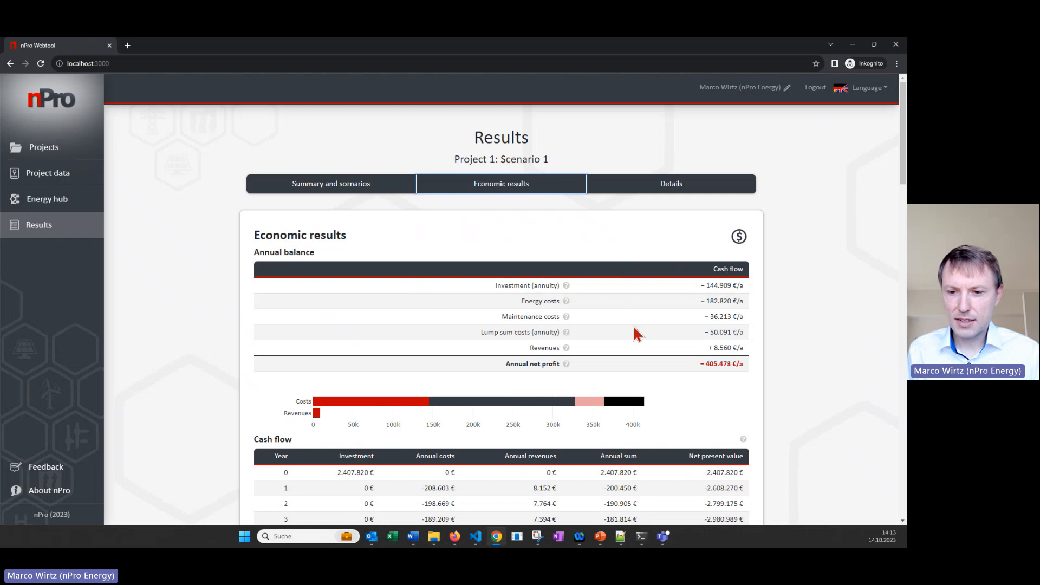
# Step: Return to the summary and scenarios, start a scenario comparison and duplicate the current scenario
pyautogui.click(393, 199)
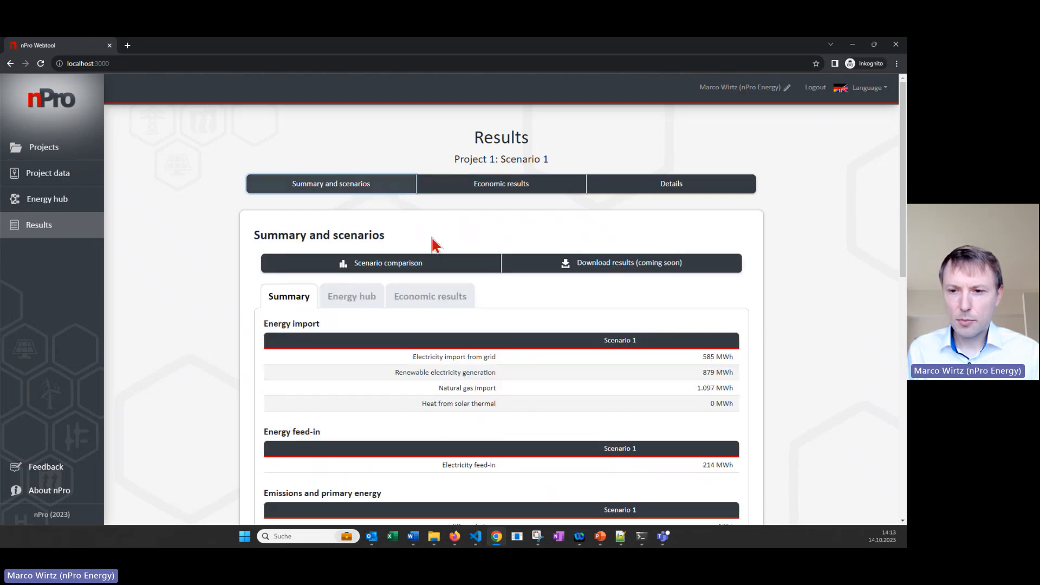
pyautogui.scroll(-1, 434, 241)
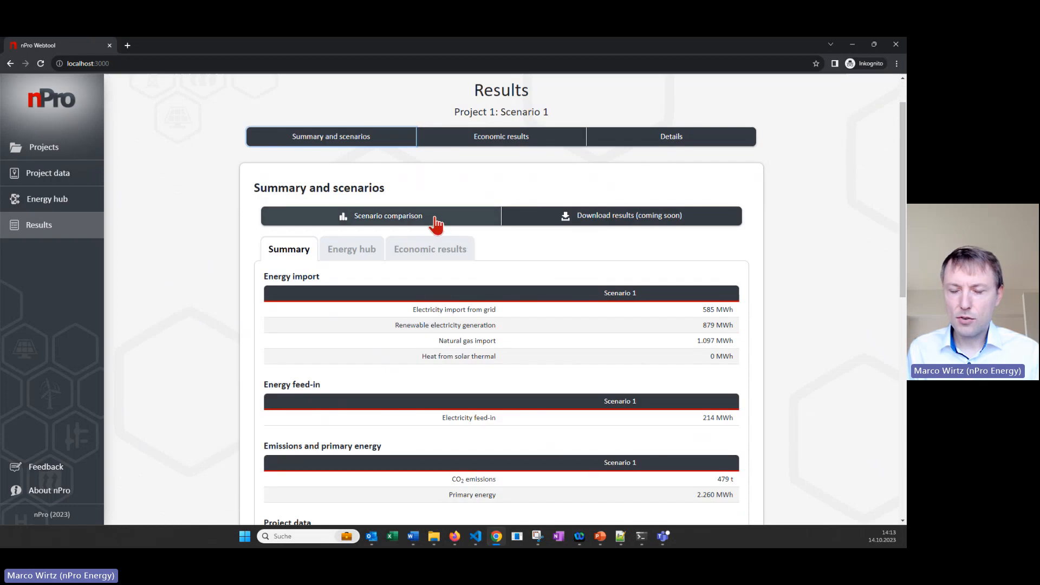
pyautogui.click(433, 221)
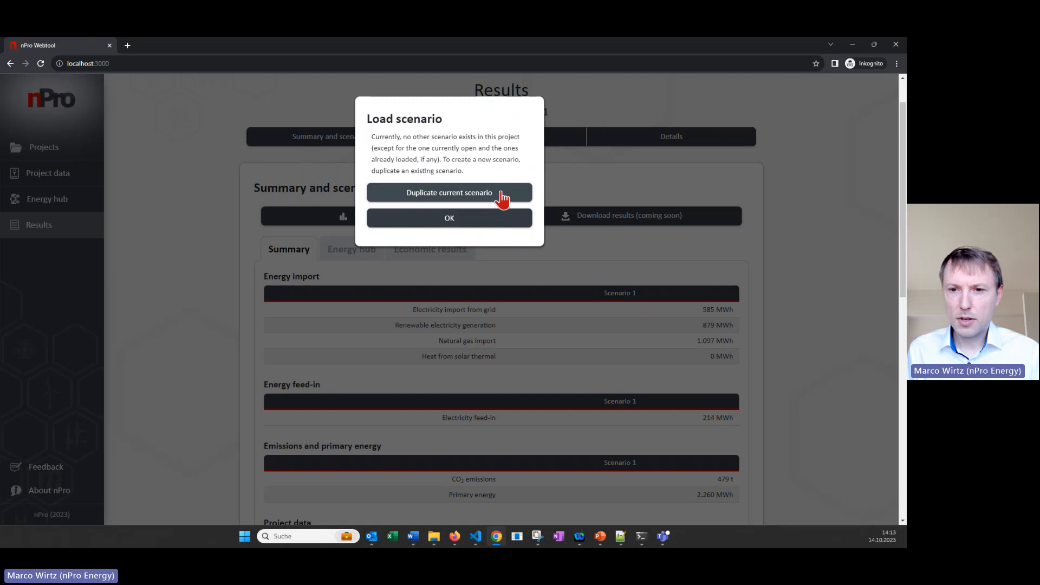
pyautogui.click(502, 195)
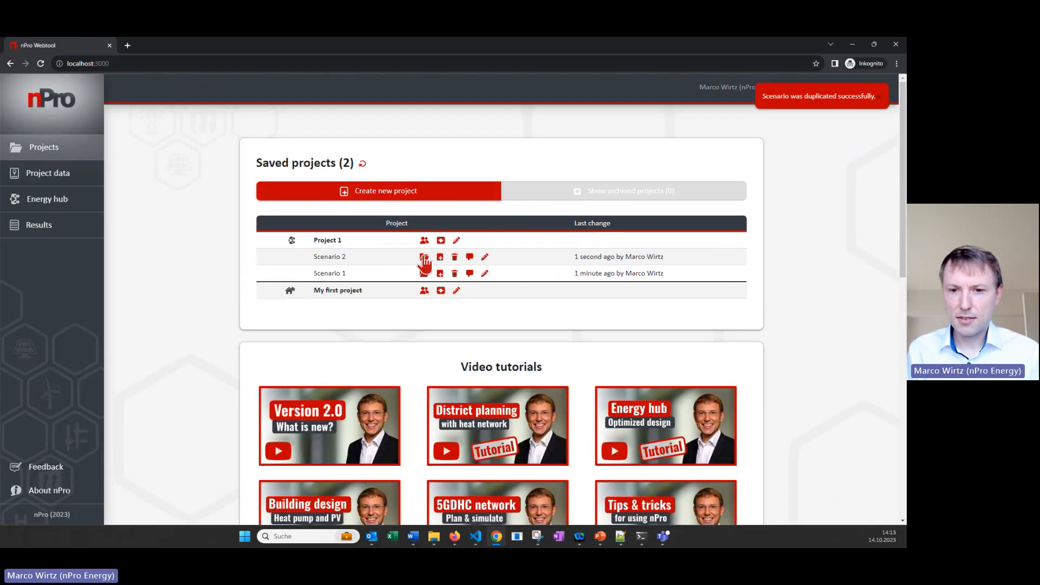
# Step: Load Scenario 2 of Project 1 and proceed to its energy hub
pyautogui.click(424, 258)
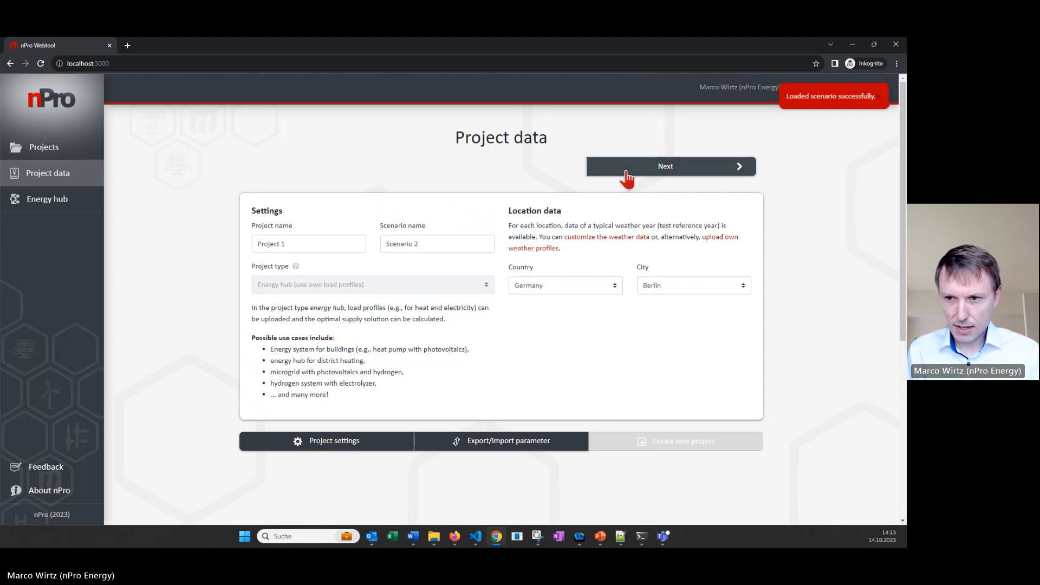
pyautogui.click(632, 175)
pyautogui.scroll(-2, 521, 256)
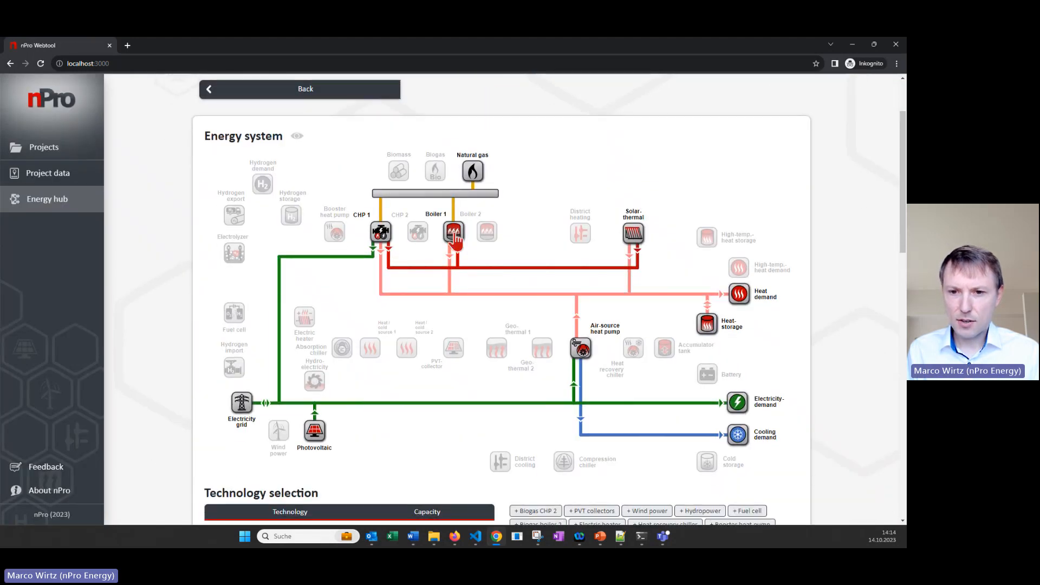
# Step: Remove Boiler 1 and CHP 1 from the energy system and add an electric heater
pyautogui.click(455, 238)
pyautogui.click(381, 232)
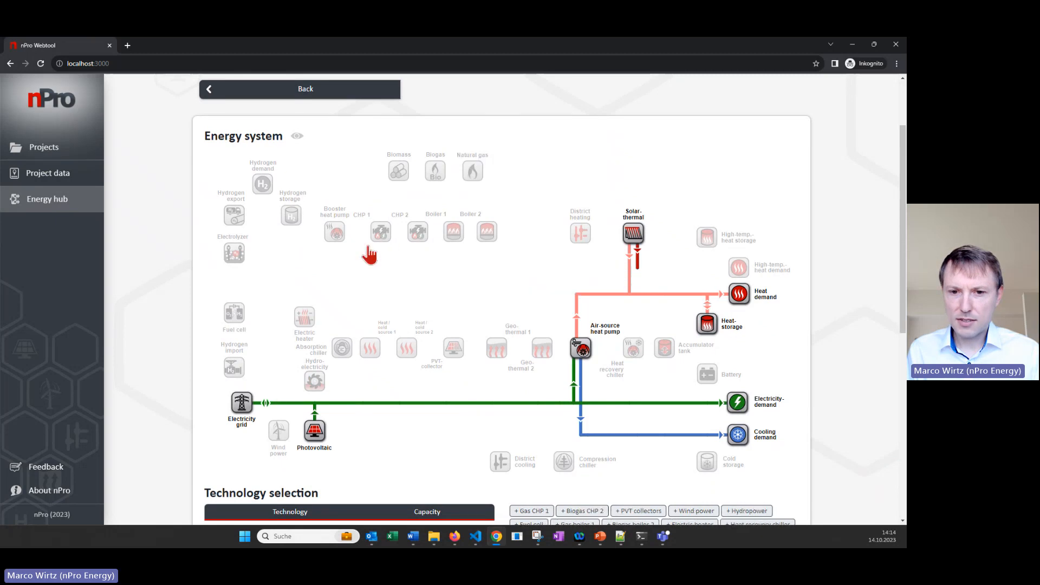
pyautogui.click(305, 326)
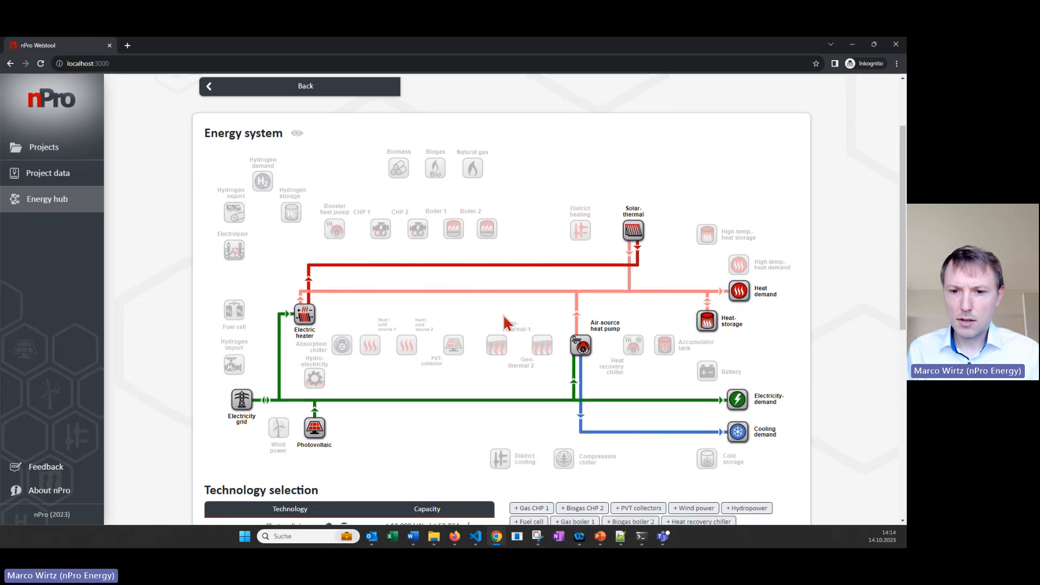
pyautogui.scroll(-1, 507, 325)
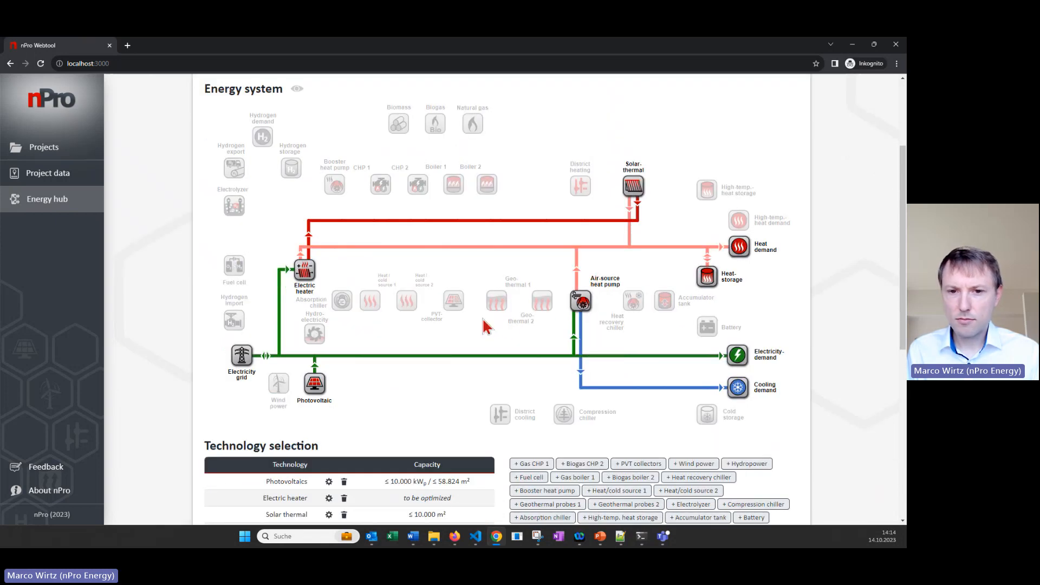
pyautogui.scroll(-1, 471, 319)
pyautogui.scroll(-4, 476, 325)
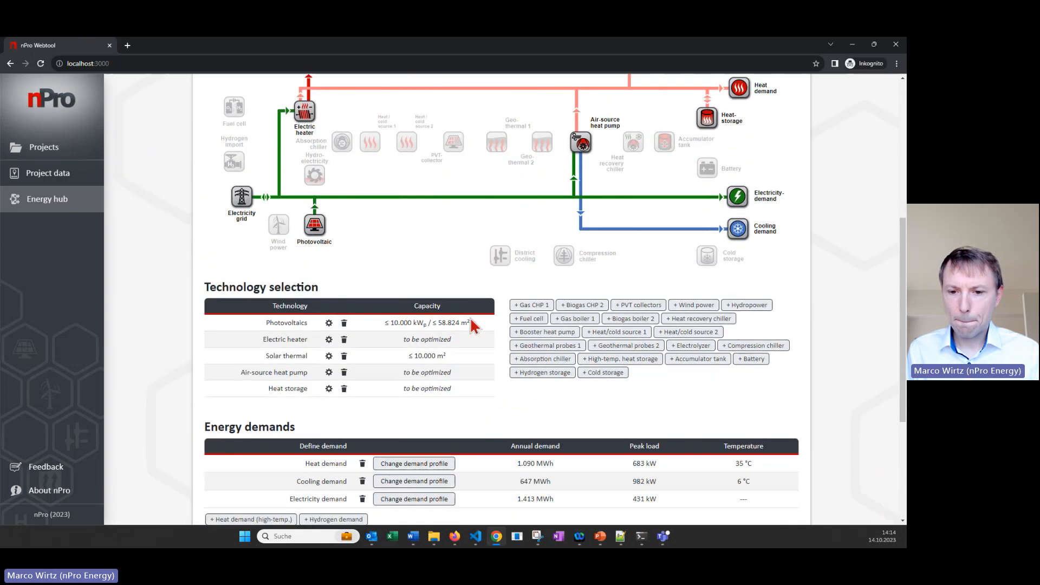
# Step: Size the technologies of Scenario 2 for minimum costs and simulate the system operation
pyautogui.scroll(-3, 560, 480)
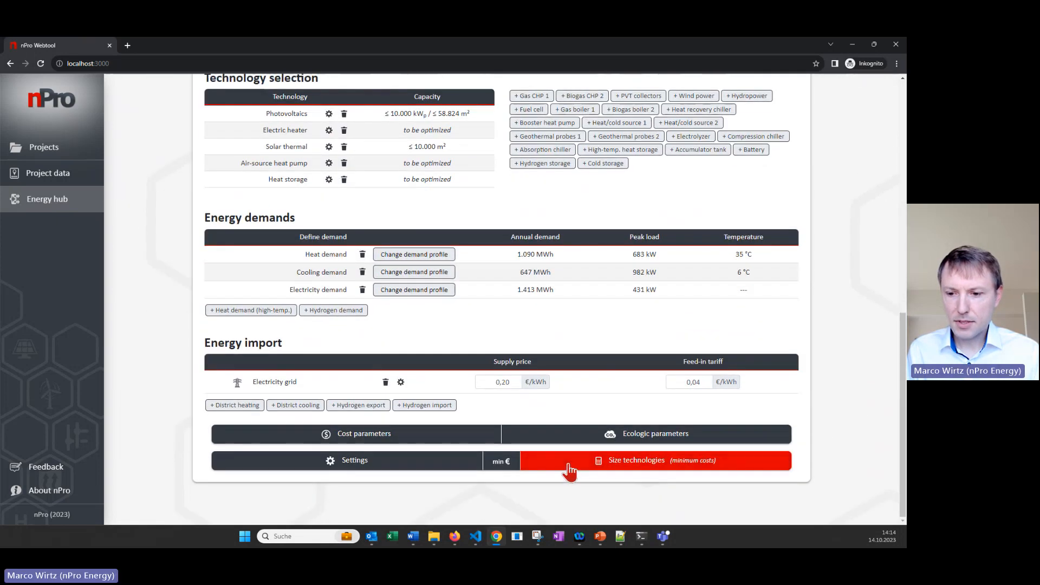
pyautogui.click(570, 465)
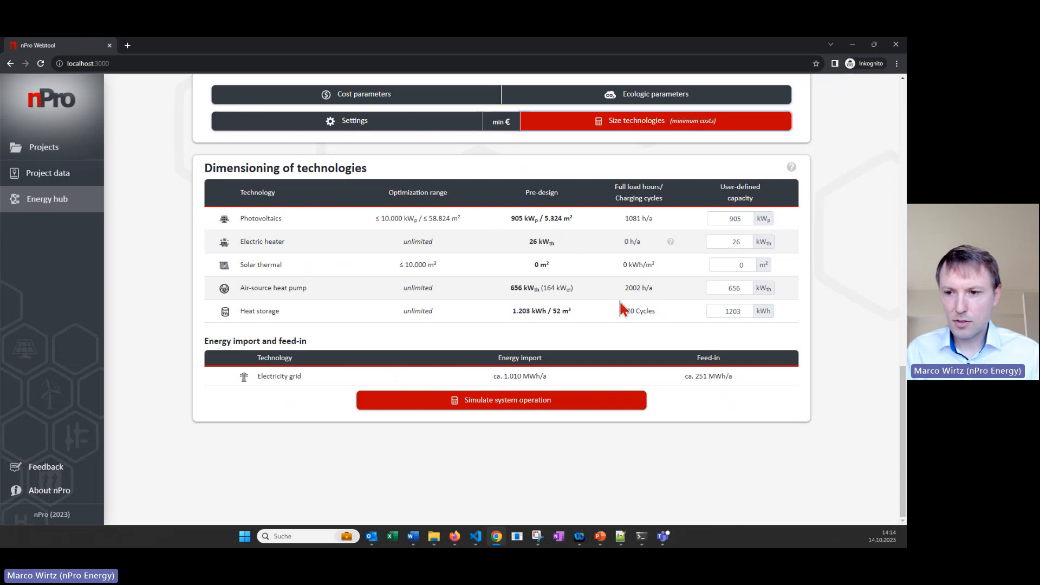
pyautogui.scroll(1, 620, 300)
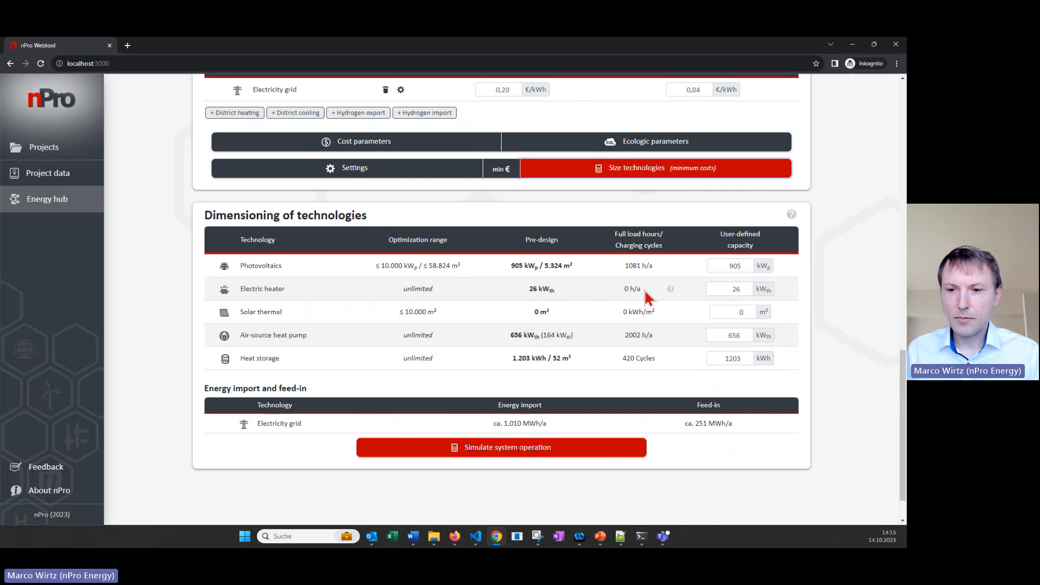
pyautogui.moveTo(672, 290)
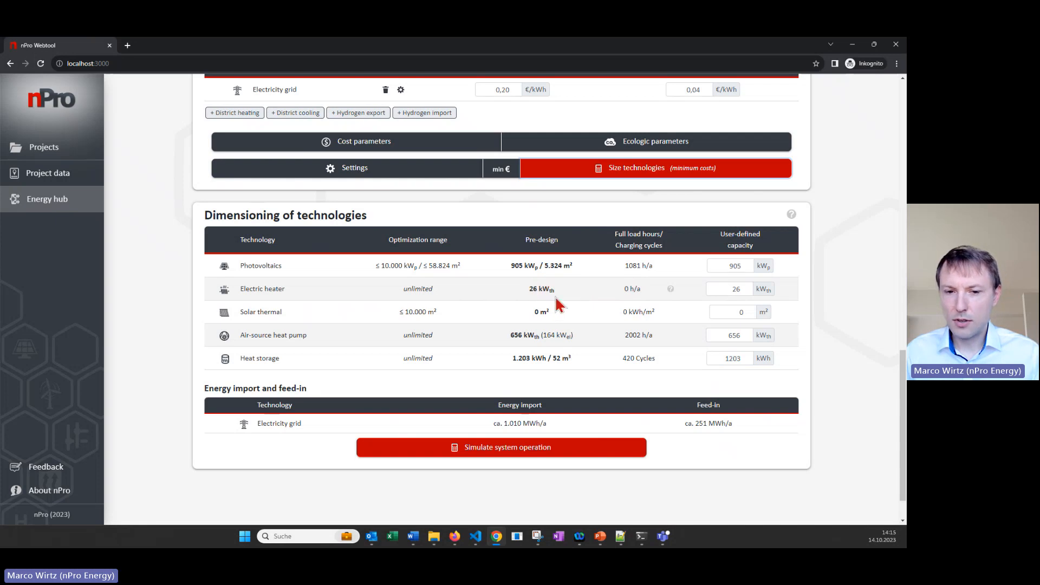
pyautogui.click(589, 450)
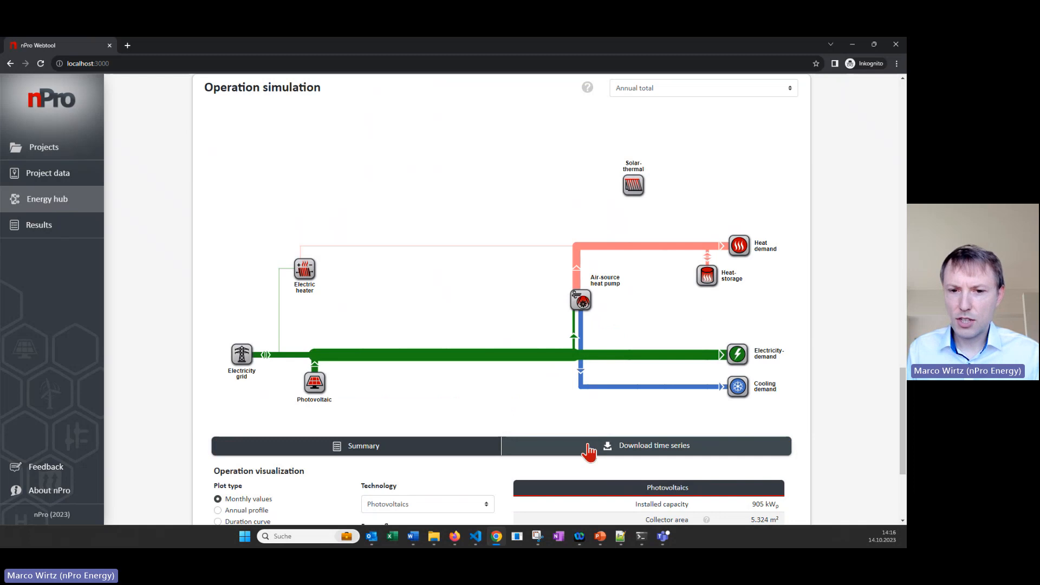
# Step: Show the operation simulation's energy flows for the summer season (Apr. - Sep.)
pyautogui.scroll(1, 548, 309)
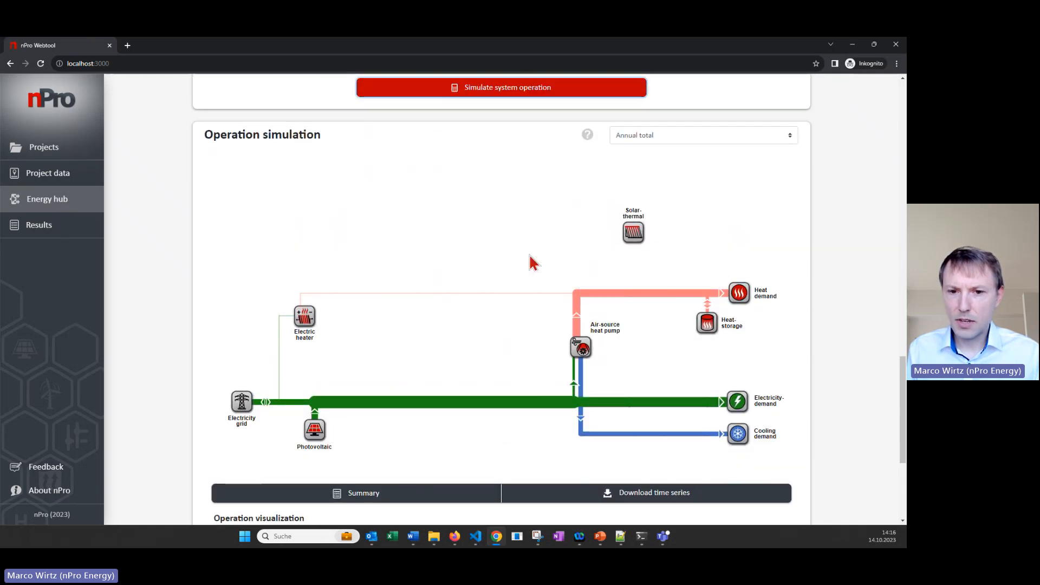
pyautogui.click(646, 136)
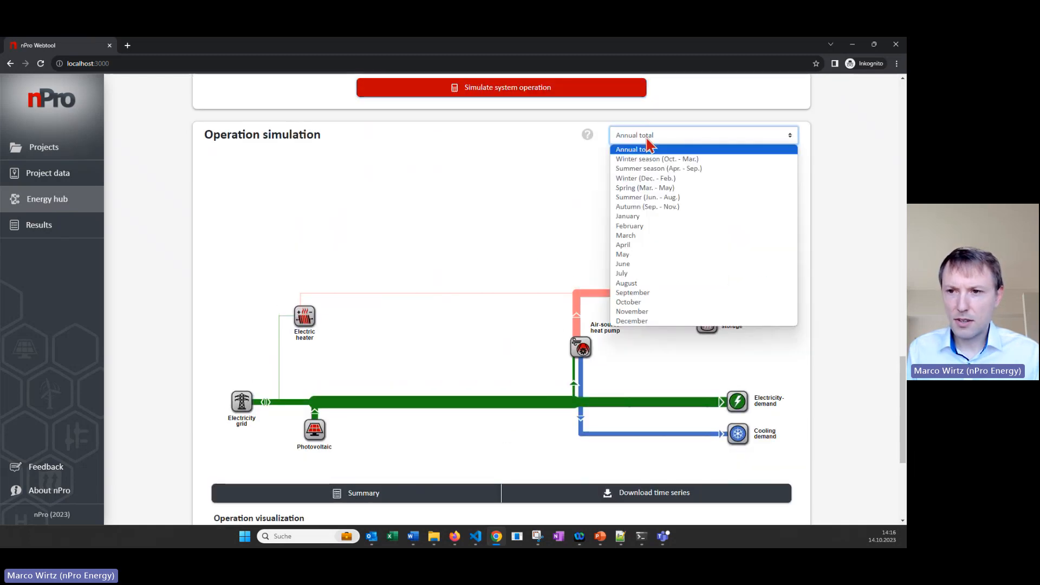
pyautogui.click(654, 169)
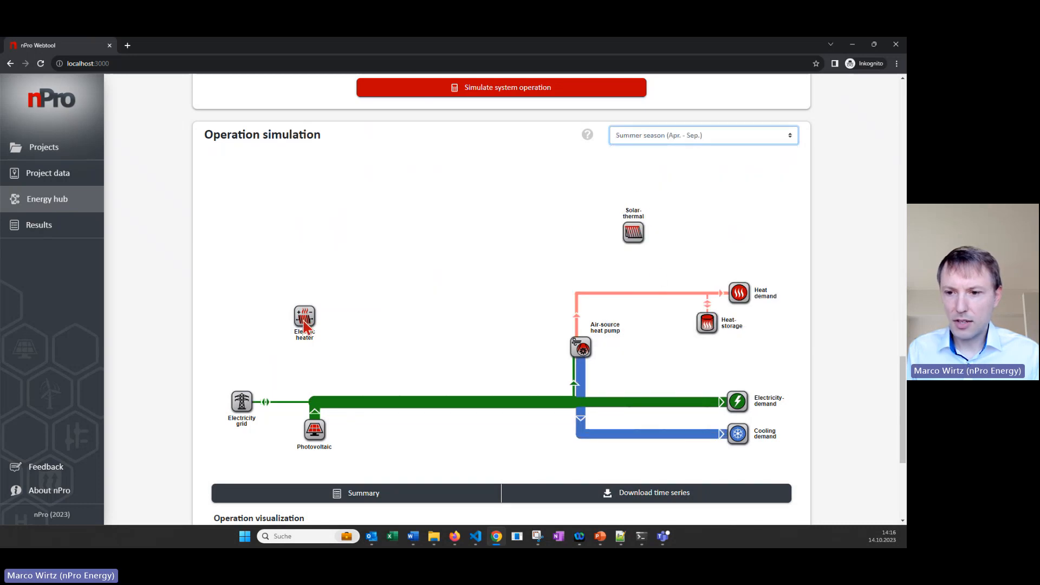
pyautogui.scroll(-2, 406, 325)
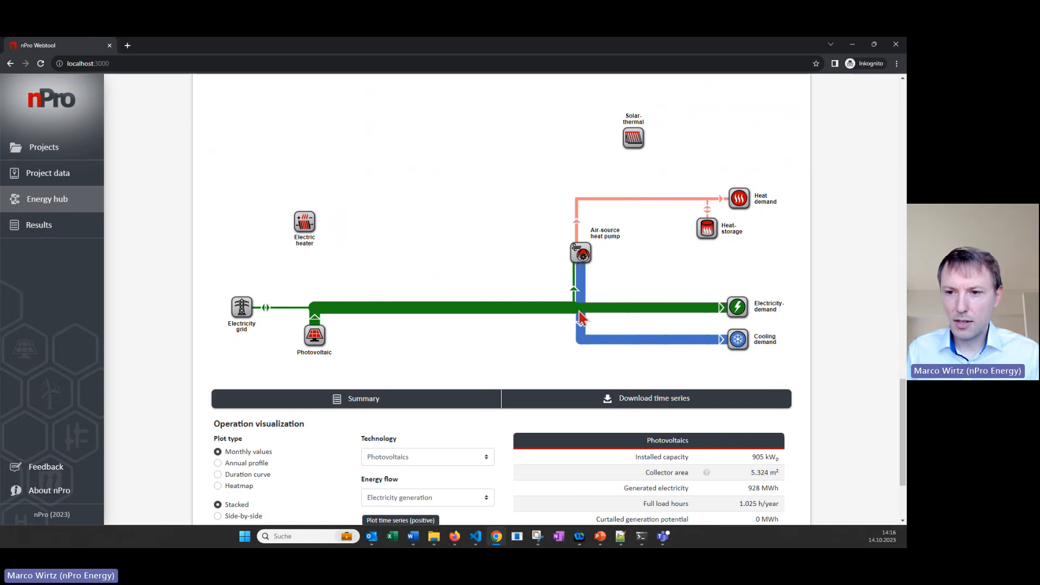
# Step: Go to the project's result page and load Scenario 1 into the scenario comparison
pyautogui.scroll(-2, 607, 282)
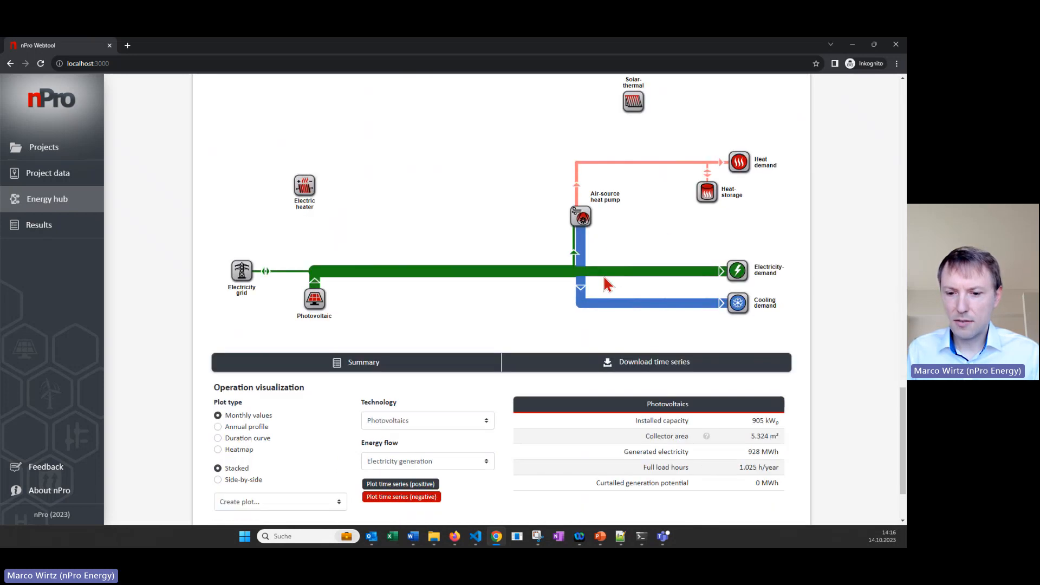
pyautogui.scroll(-1, 558, 490)
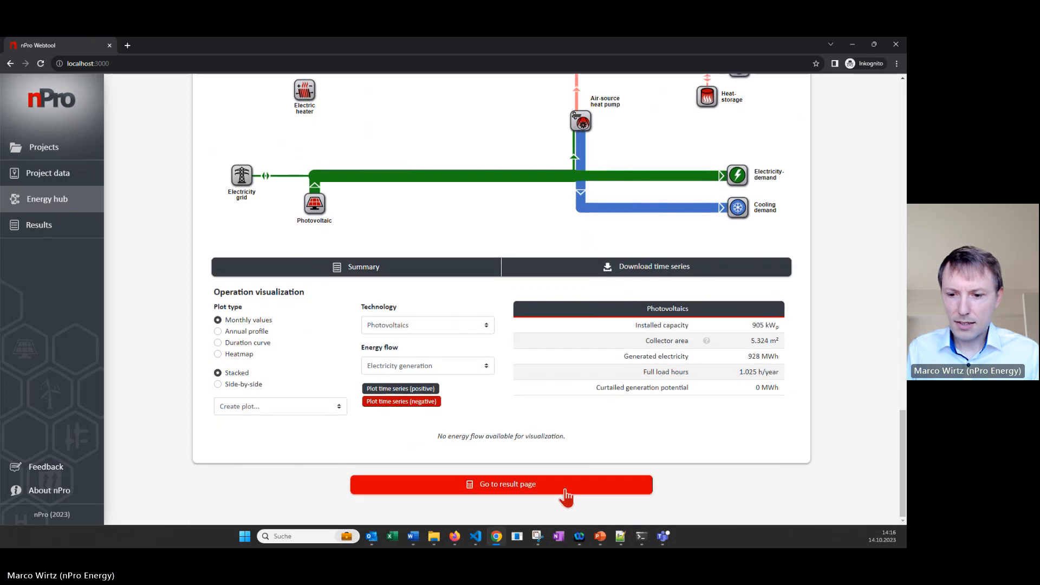
pyautogui.click(561, 490)
pyautogui.scroll(1, 564, 489)
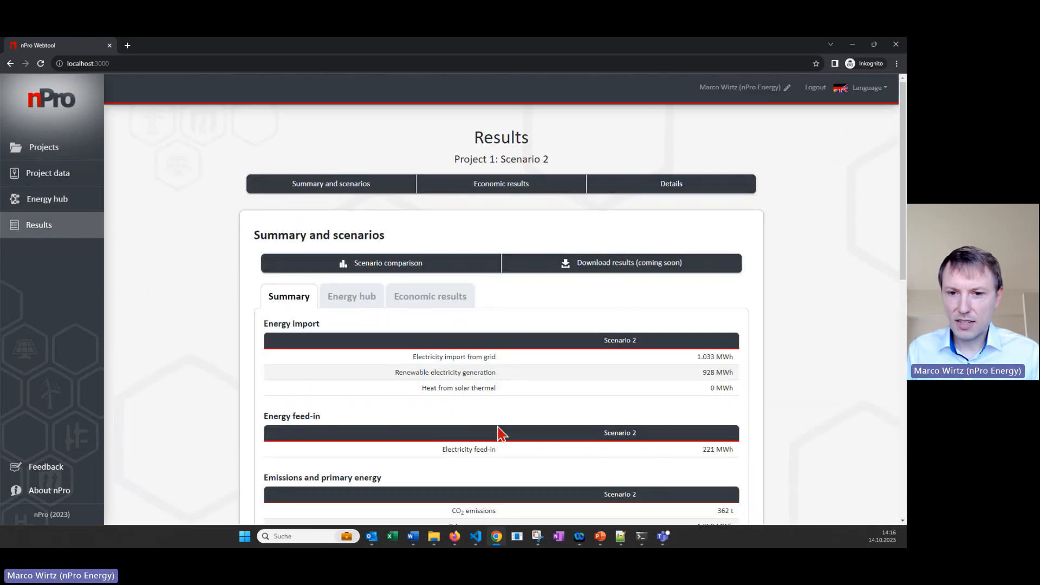
pyautogui.click(435, 265)
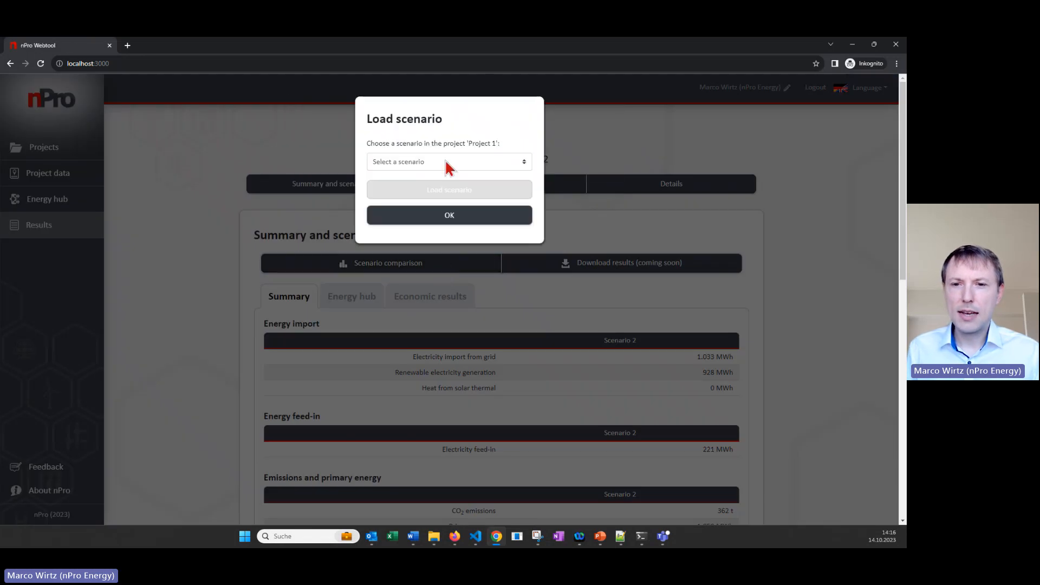
pyautogui.click(447, 164)
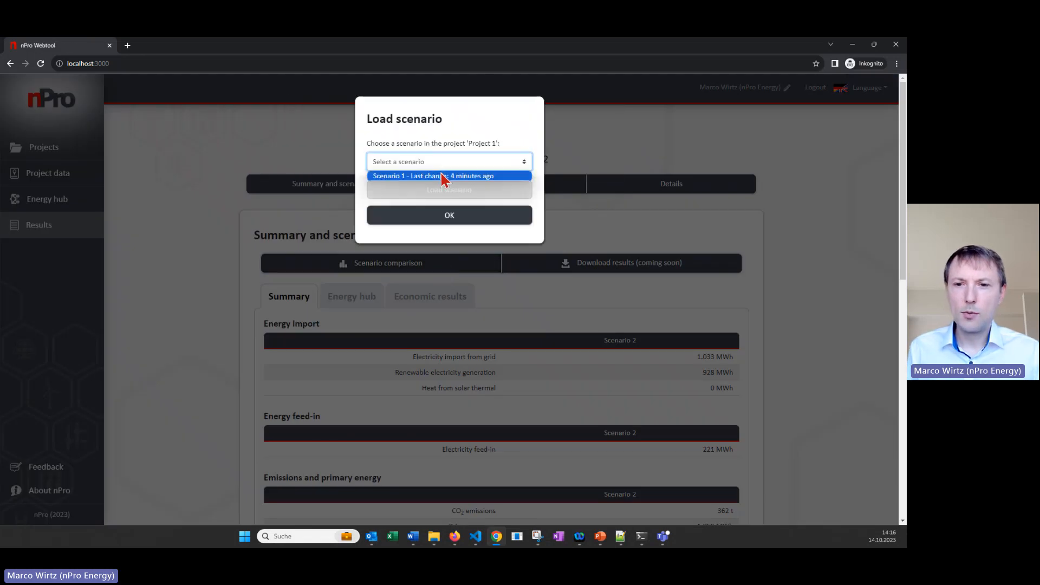
pyautogui.click(443, 177)
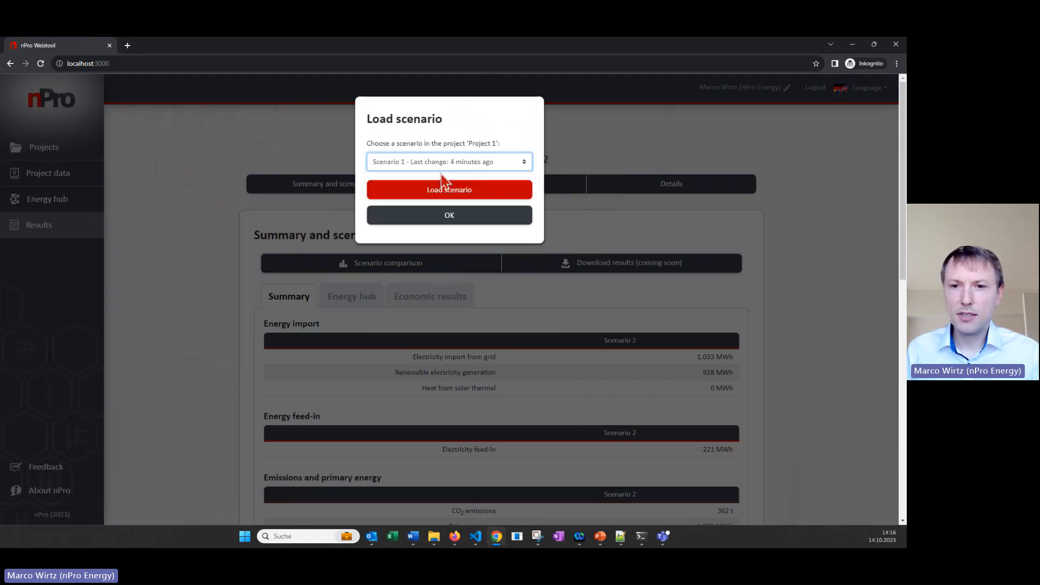
pyautogui.click(482, 191)
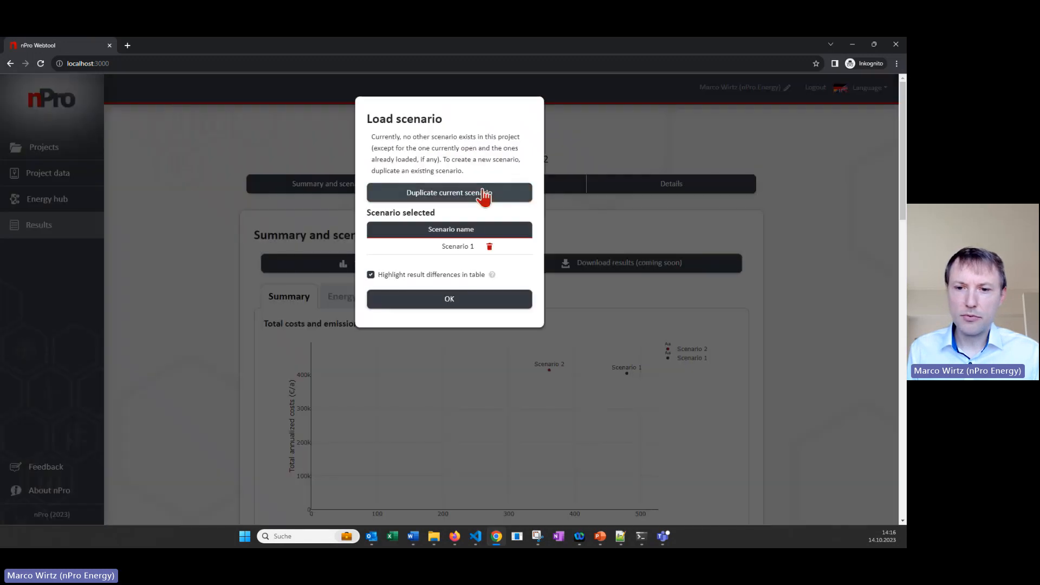
pyautogui.click(480, 298)
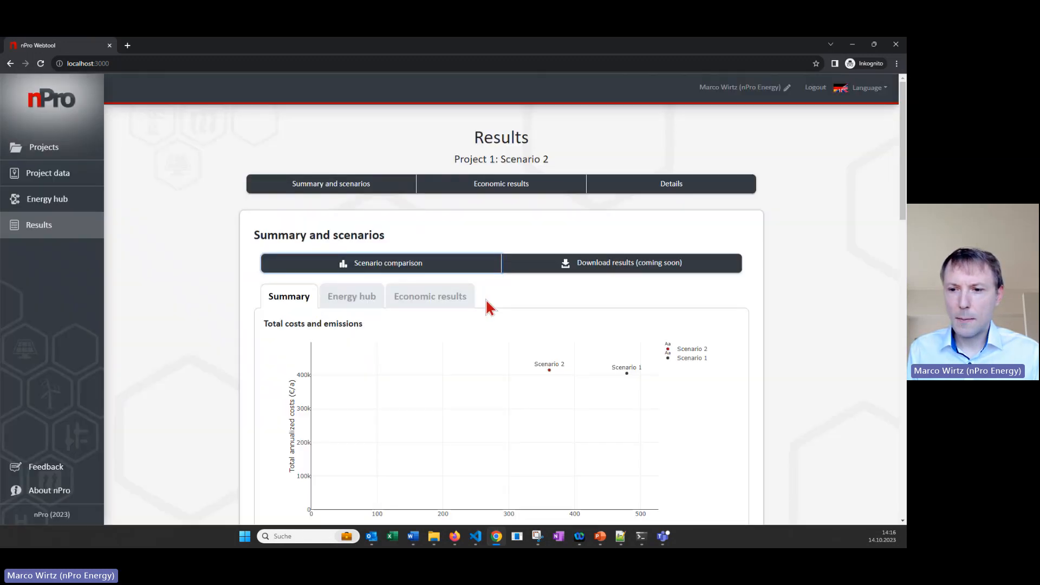
# Step: Compare both scenarios' total costs and emissions, energy import and feed-in, and primary energy in the summary
pyautogui.scroll(-2, 489, 306)
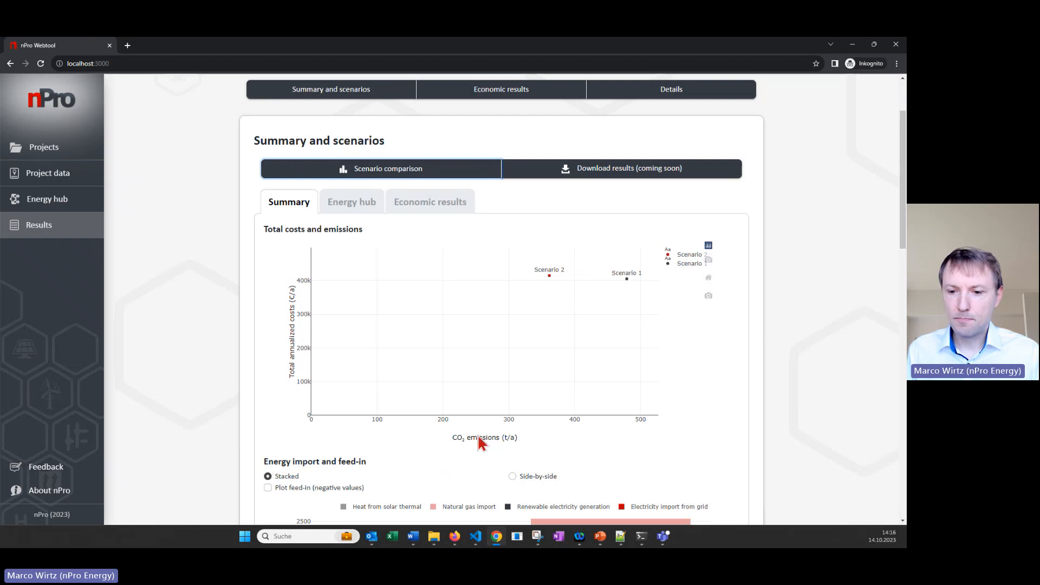
pyautogui.scroll(-2, 556, 445)
pyautogui.scroll(-3, 554, 420)
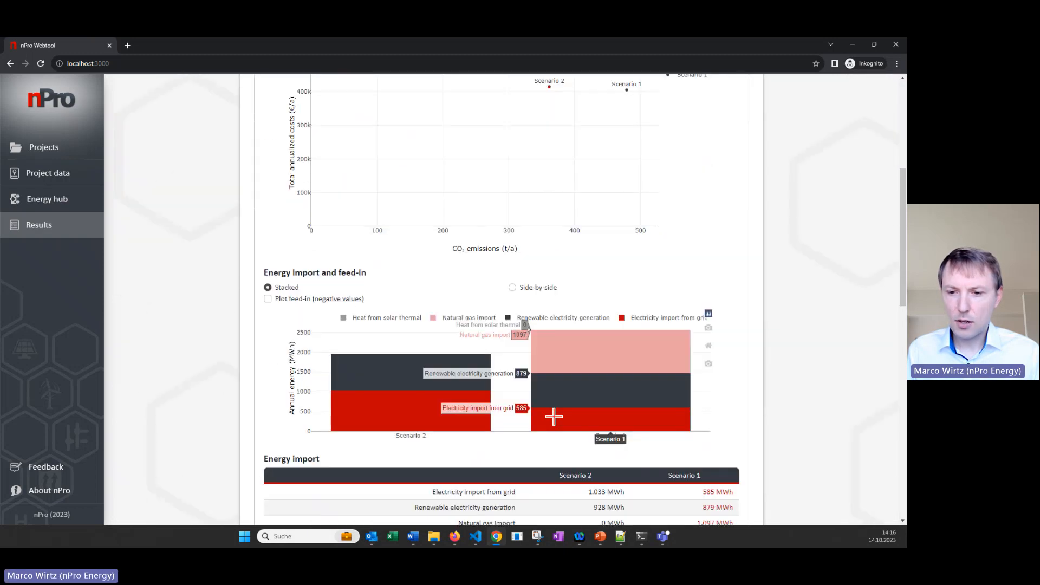
pyautogui.scroll(-1, 540, 410)
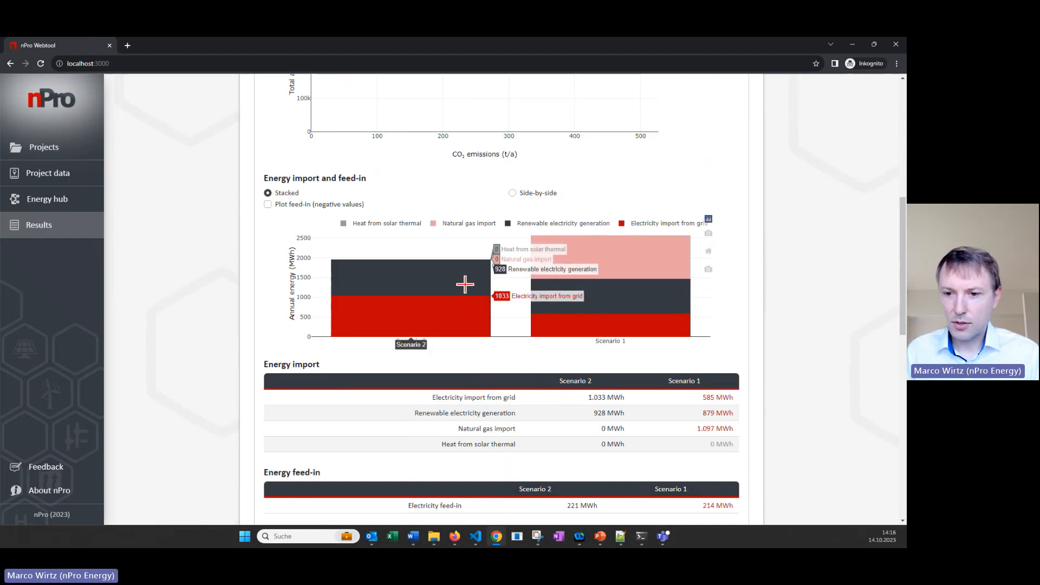
pyautogui.moveTo(592, 299)
pyautogui.scroll(-1, 612, 355)
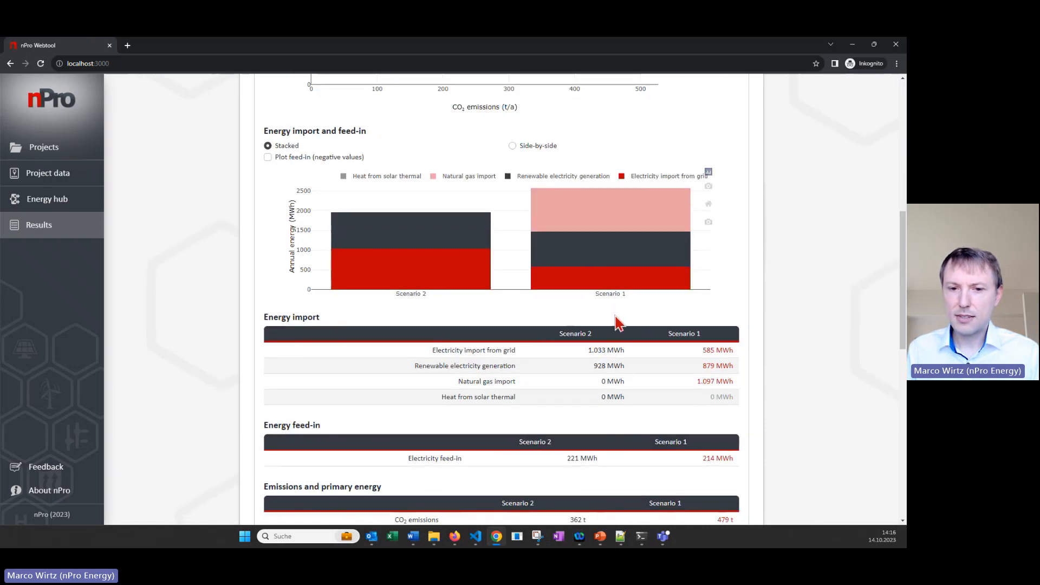
pyautogui.scroll(-2, 618, 317)
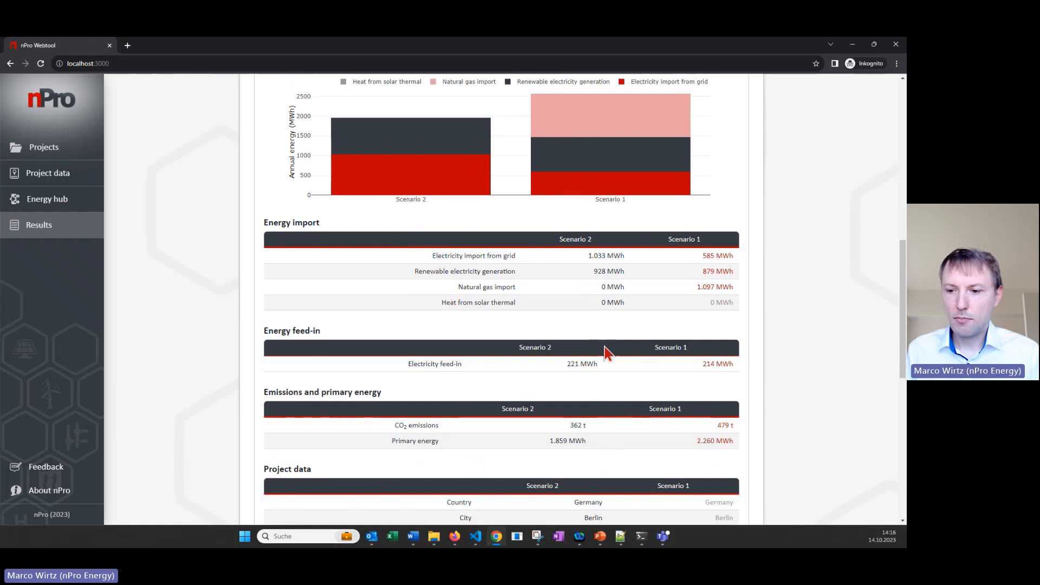
pyautogui.scroll(1, 606, 339)
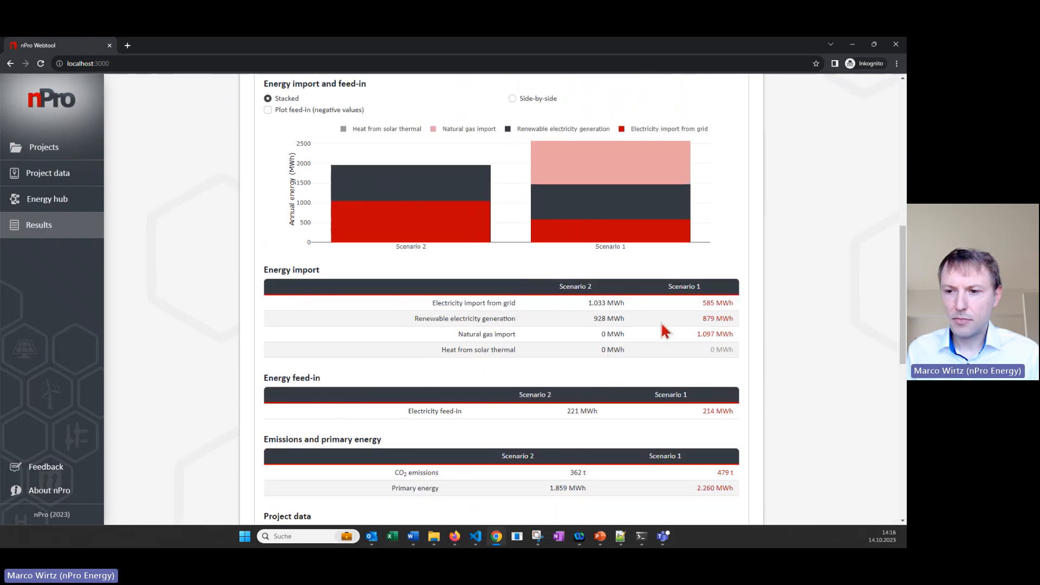
pyautogui.scroll(3, 662, 329)
pyautogui.scroll(10, 647, 388)
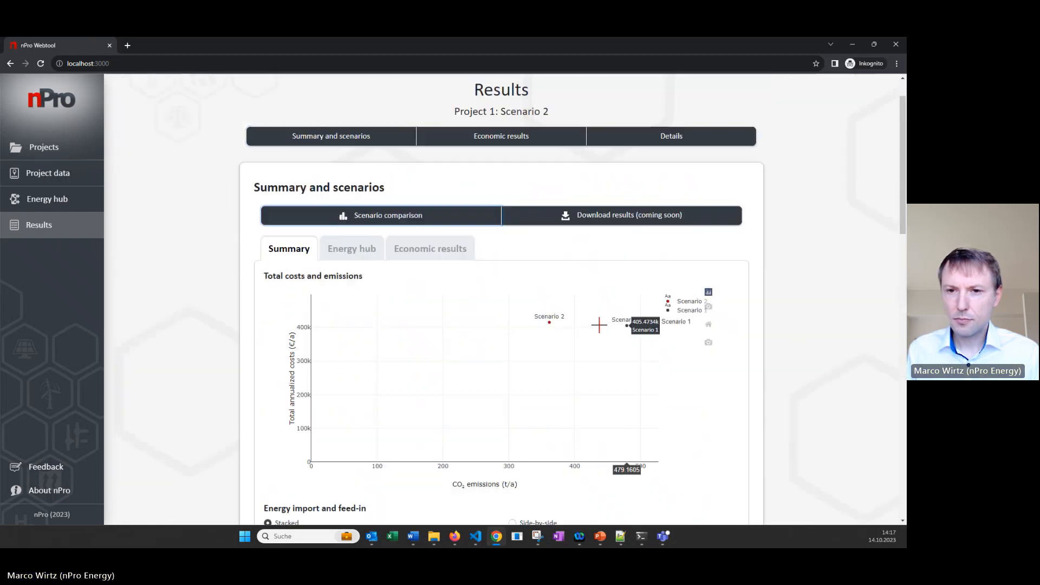
# Step: Show the economic results of both scenarios and compare their cost overview, cash flow and investment
pyautogui.click(428, 303)
pyautogui.scroll(-4, 428, 305)
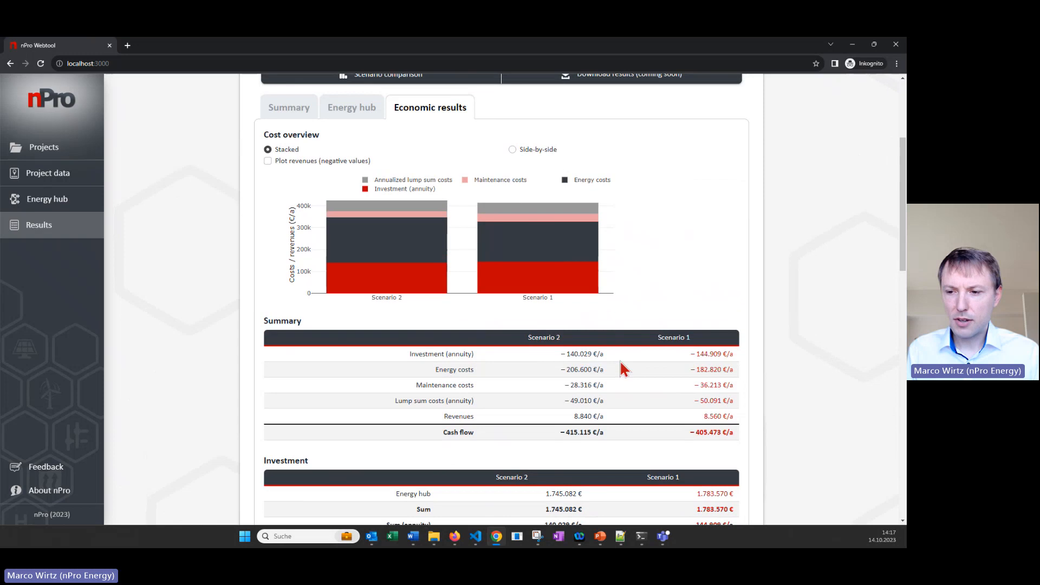
pyautogui.scroll(-2, 576, 396)
pyautogui.scroll(3, 581, 395)
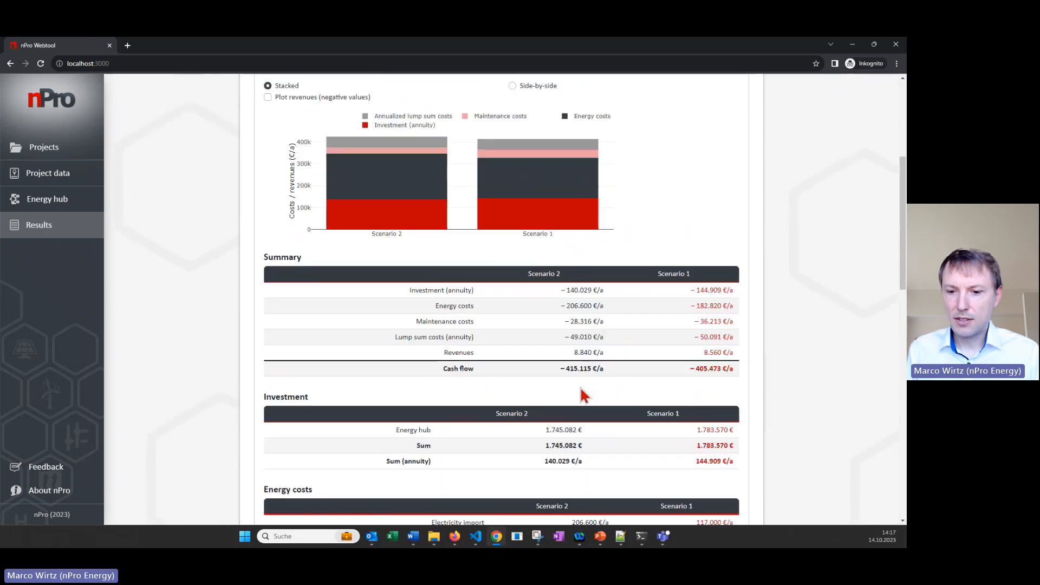